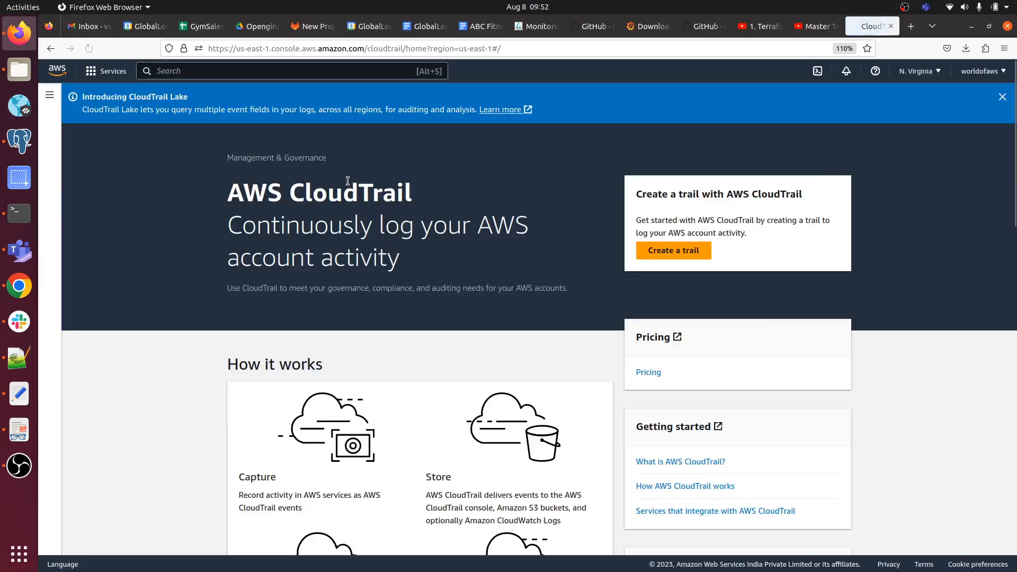
Create a quick CloudTrail trail with the name management-events and dismiss the CloudTrail Lake banner.
click(686, 260)
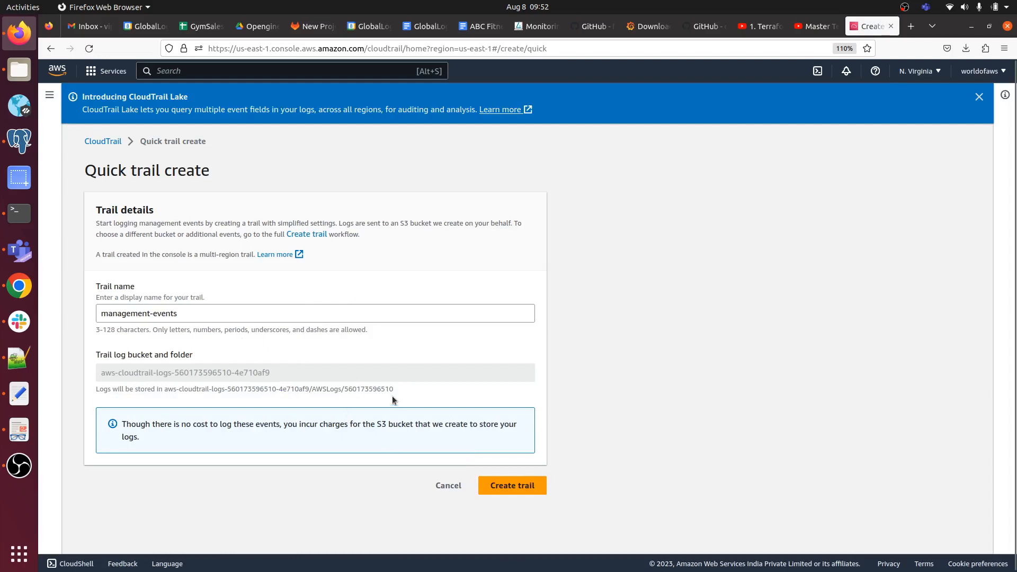
click(520, 488)
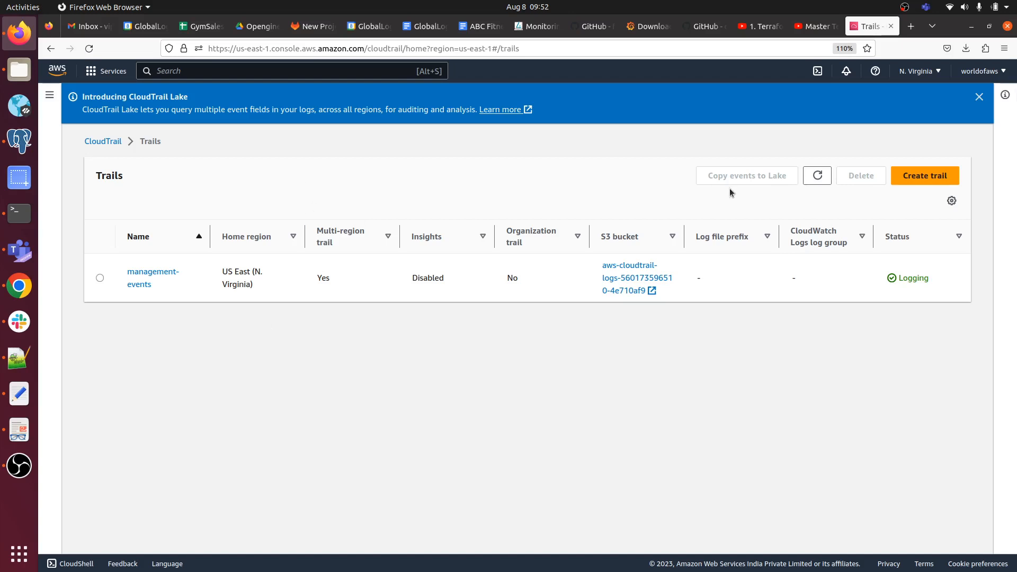
click(979, 97)
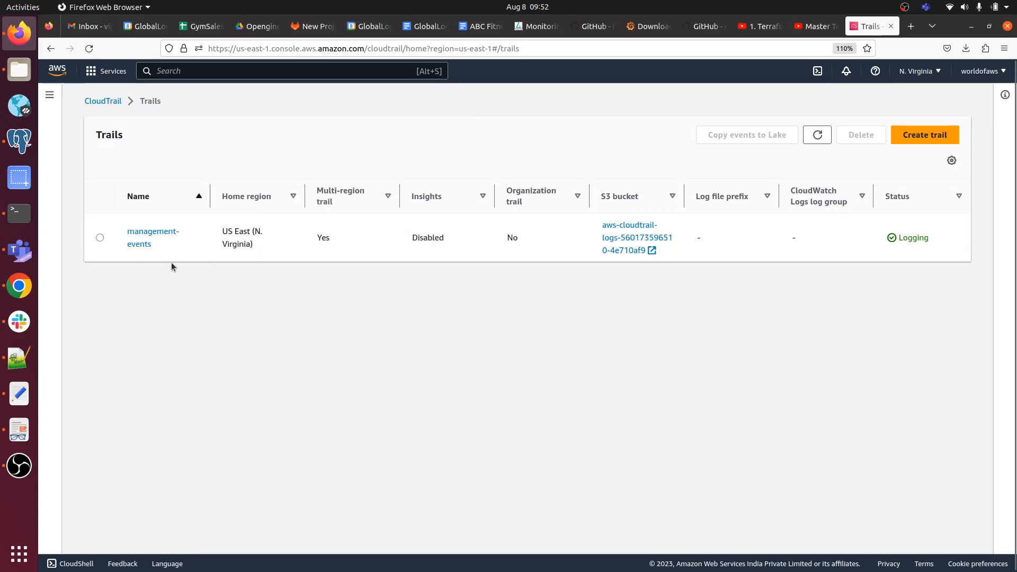
Search for the EC2 service, open it in a separate browser tab and list the running instances.
click(210, 72)
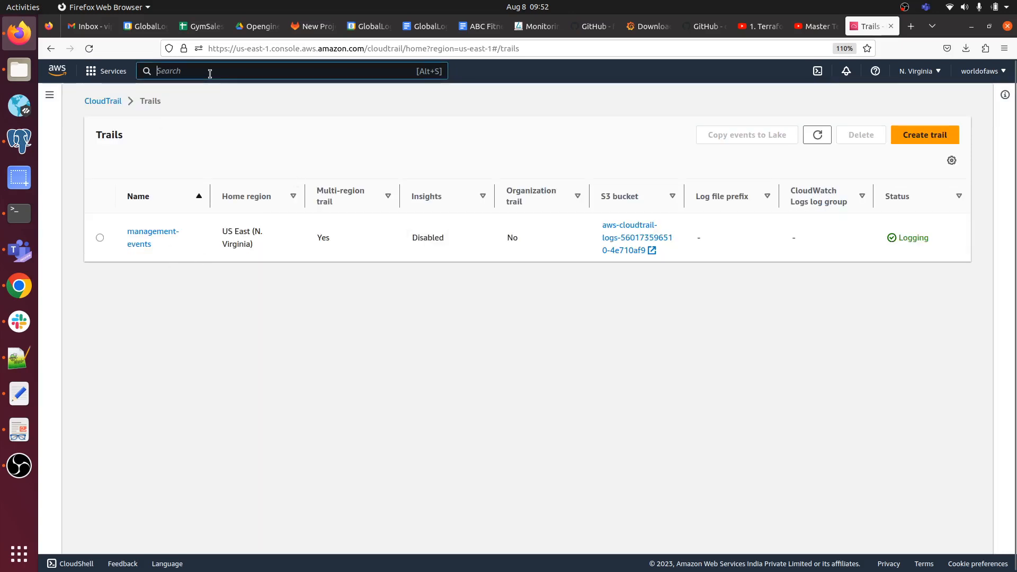
text(ec2)
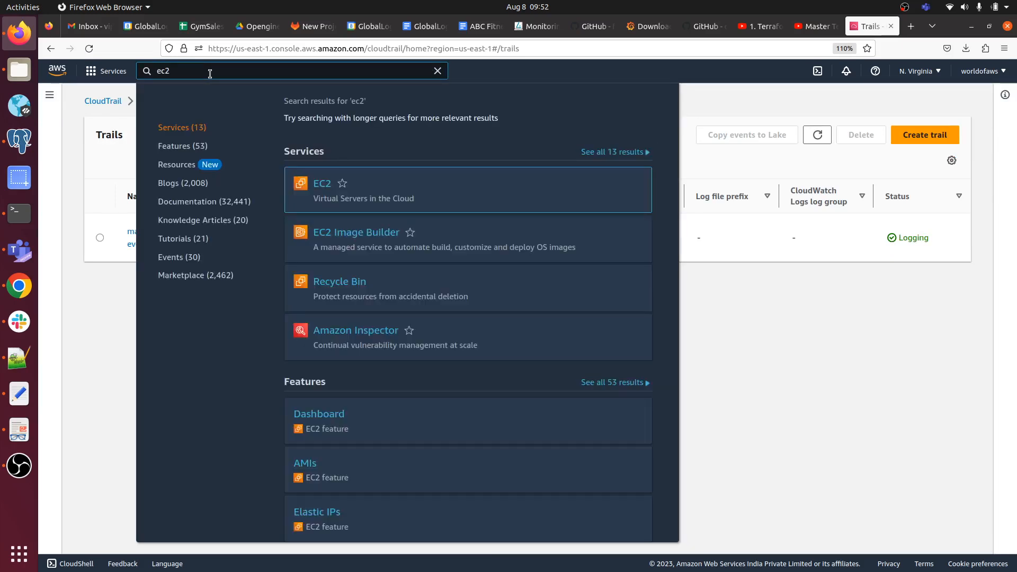
right_click(319, 186)
click(389, 196)
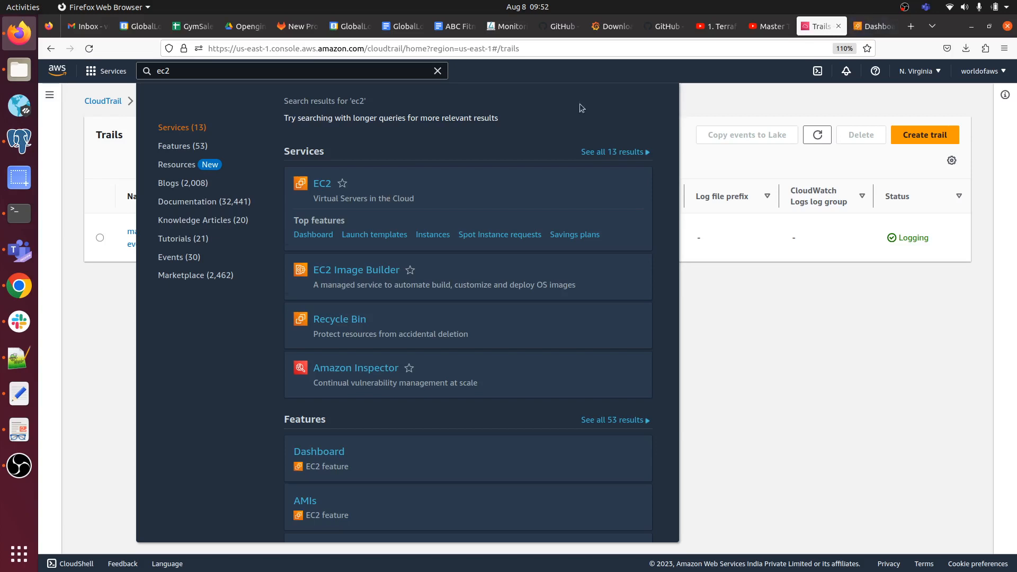
click(868, 31)
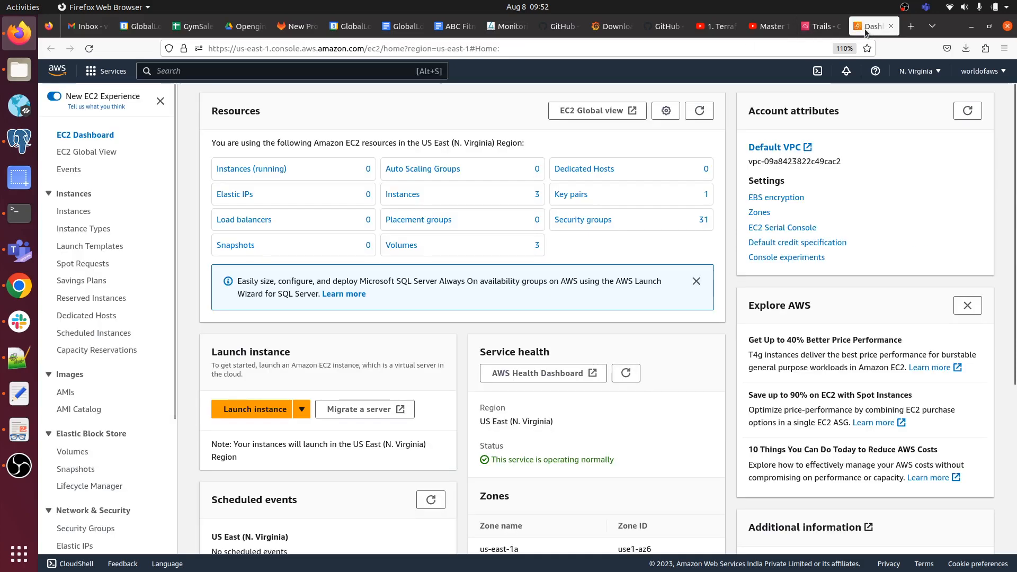
click(250, 171)
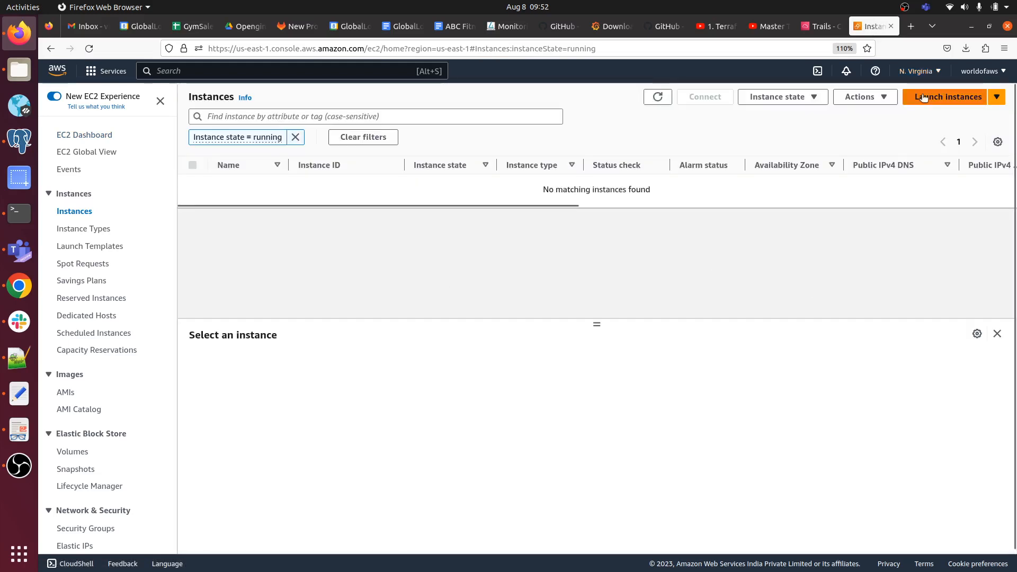
Start launching an EC2 instance named Youtube with the Ubuntu machine image.
click(923, 100)
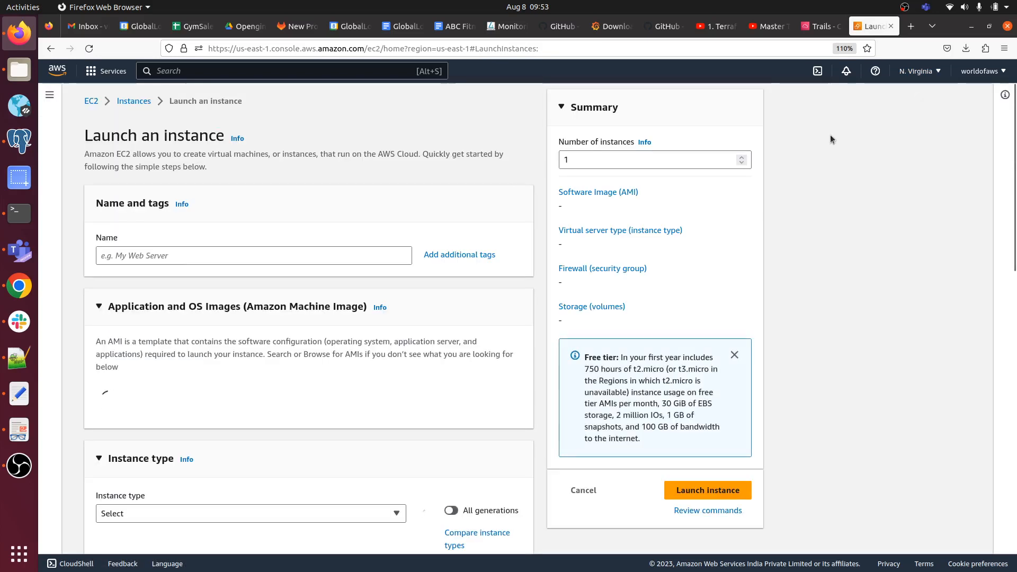
click(249, 259)
text(Youtube)
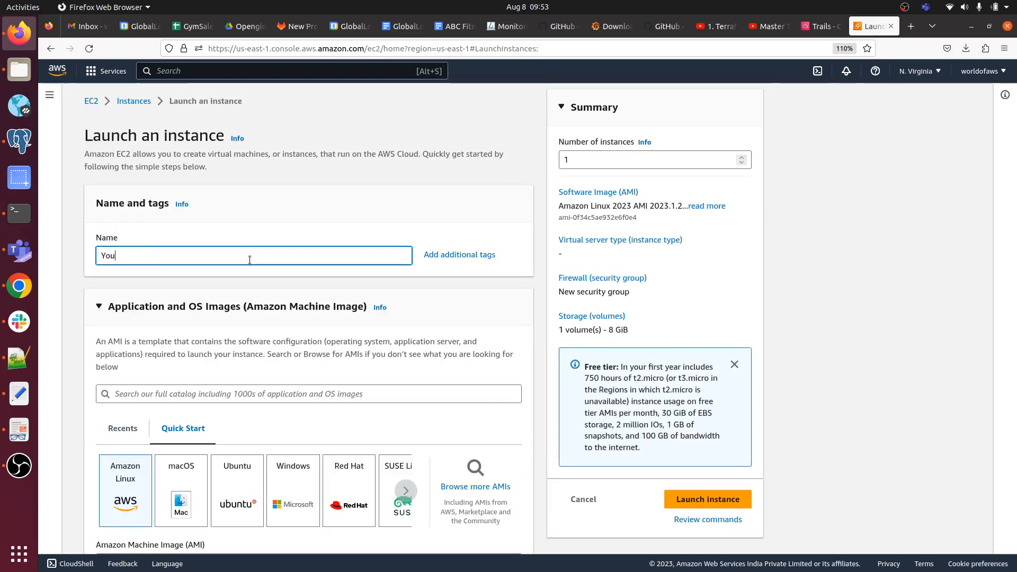
click(229, 476)
Select the existing key pair for logging in to the instance.
scroll(228, 479, down, 4)
scroll(228, 478, down, 14)
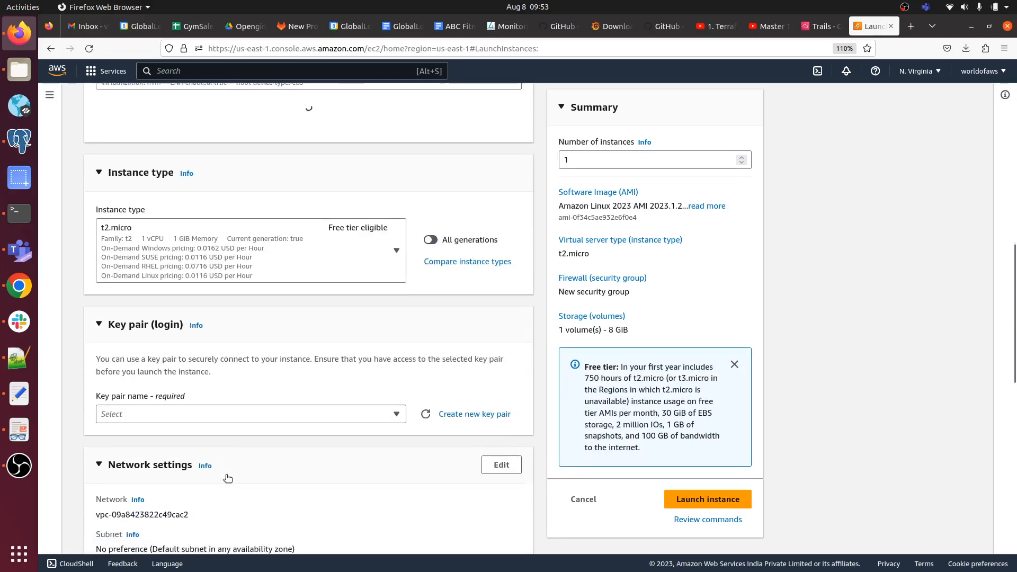
click(236, 275)
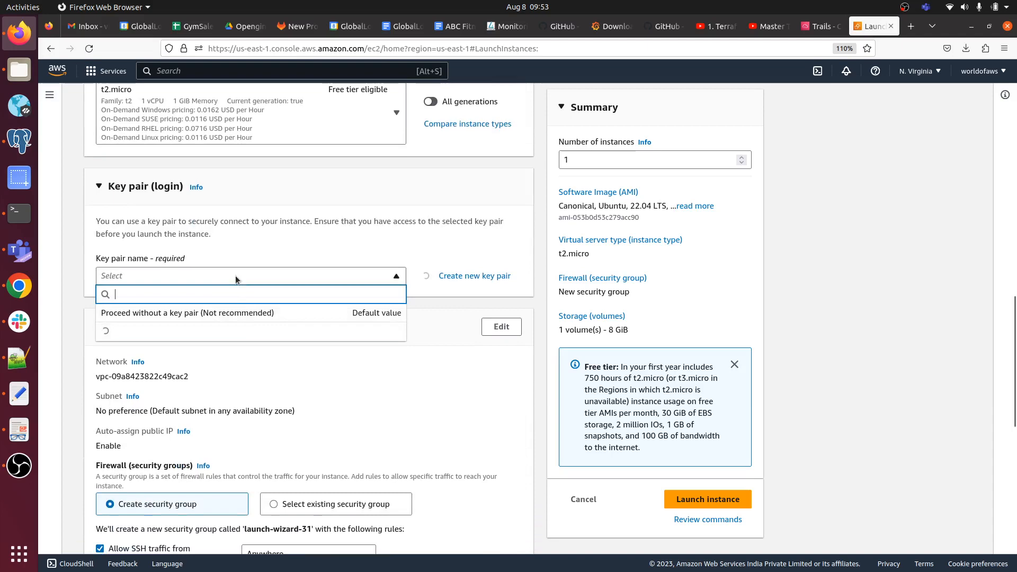
click(216, 334)
Allow HTTP and HTTPS traffic from the internet in the security group and launch the instance.
scroll(216, 337, down, 6)
scroll(215, 338, down, 4)
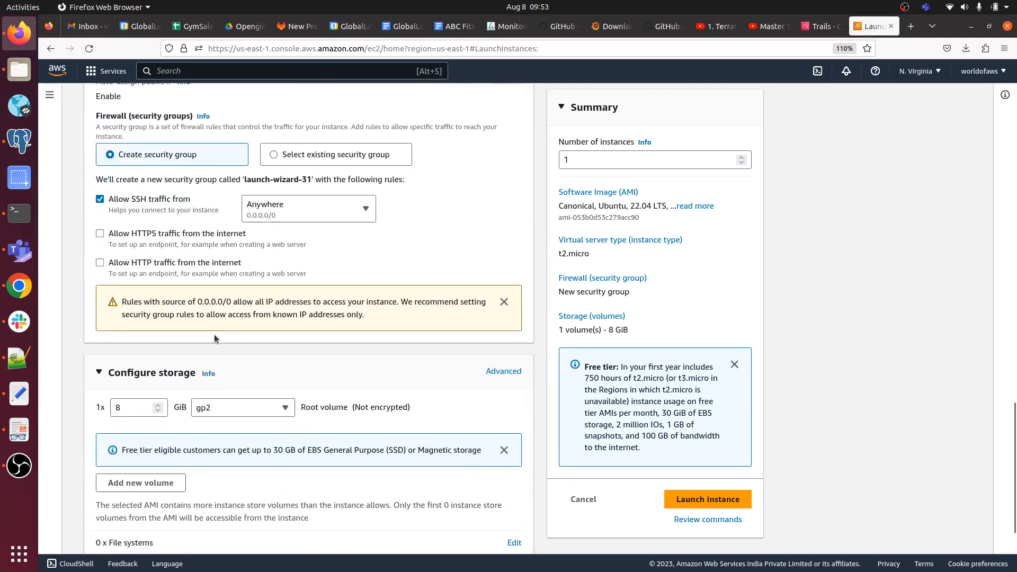
click(99, 262)
click(101, 233)
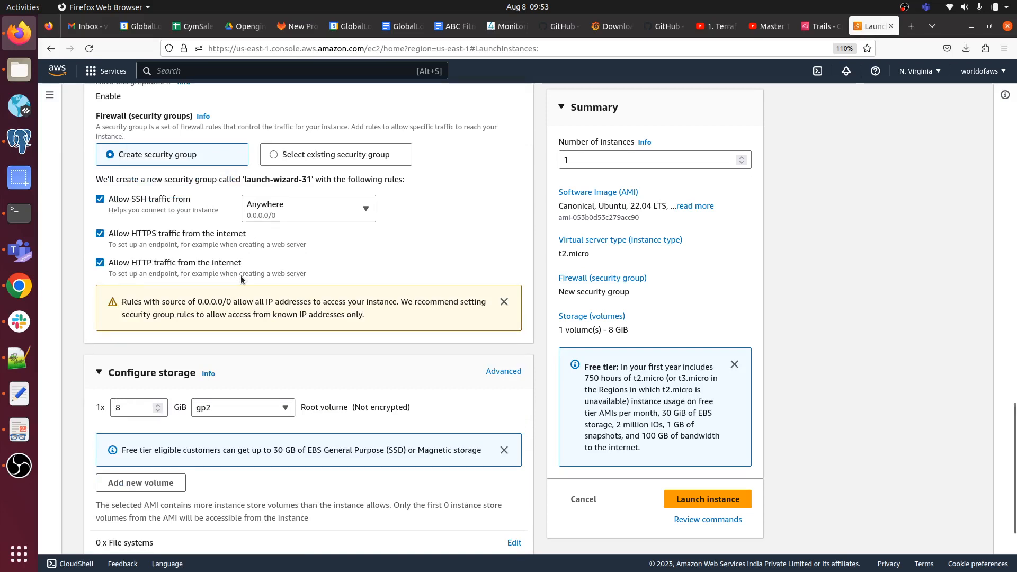
scroll(241, 280, down, 2)
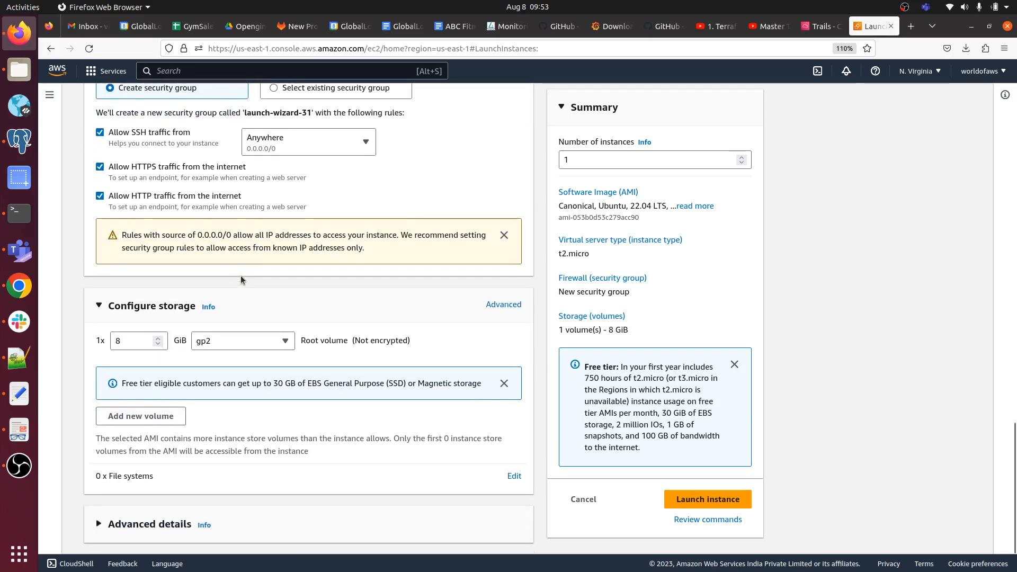
click(730, 505)
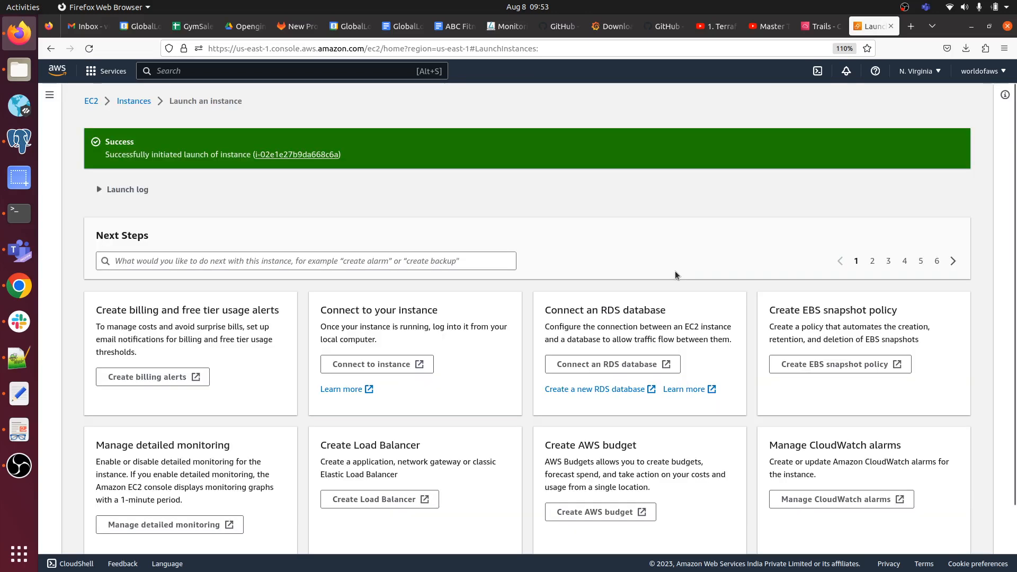
Return to the CloudTrail Trails page, dismiss the service search results and close that browser tab.
click(821, 26)
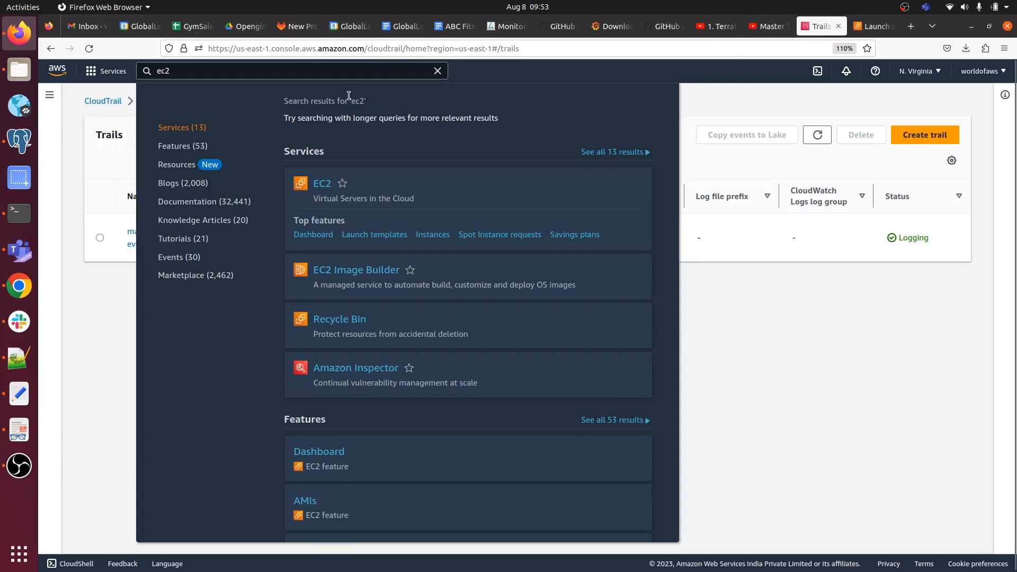
scroll(560, 302, down, 1)
click(718, 371)
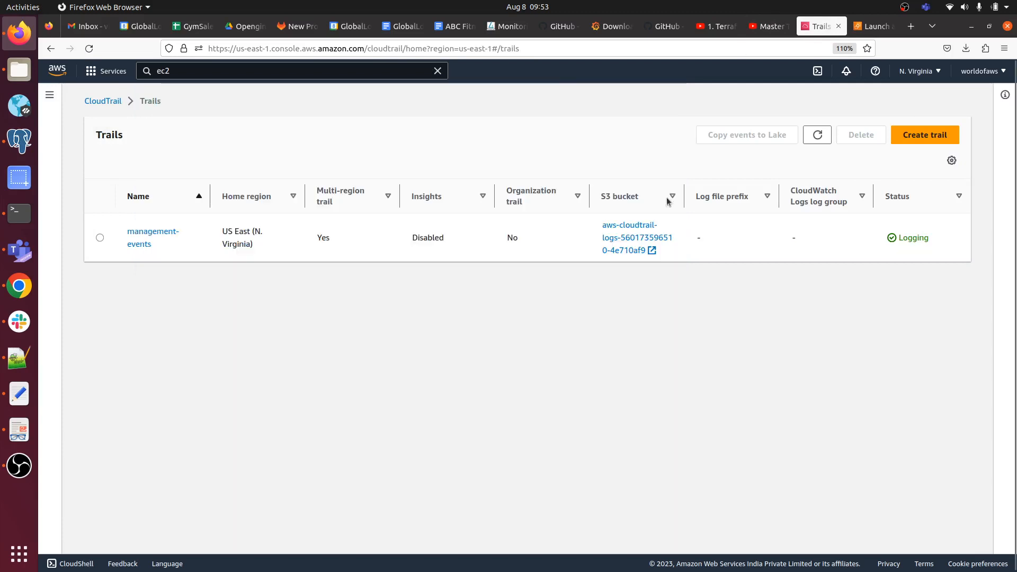
click(839, 26)
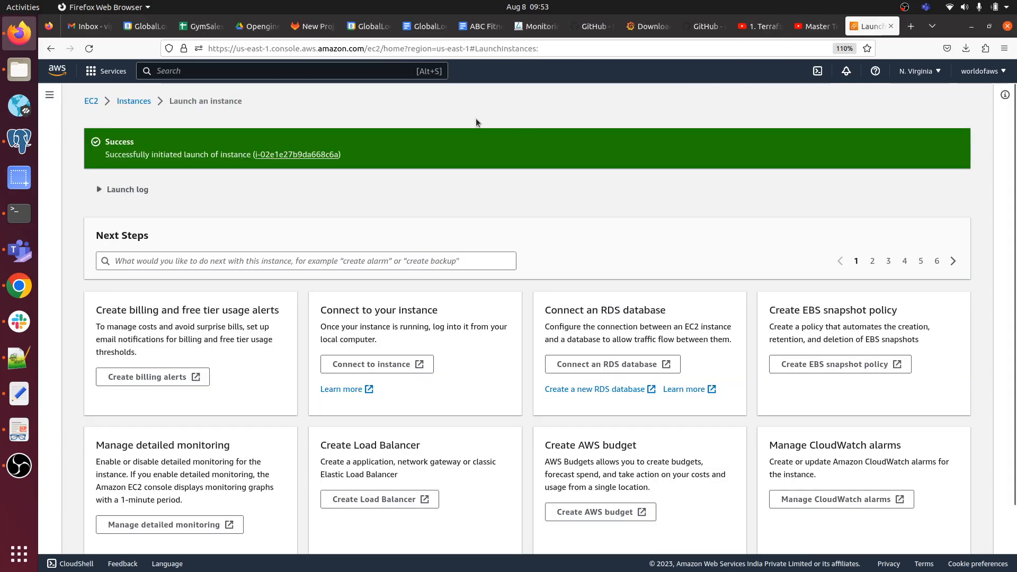
Search for cloudtrail among the services and open the CloudTrail dashboard in a separate browser tab.
click(321, 65)
text(cl)
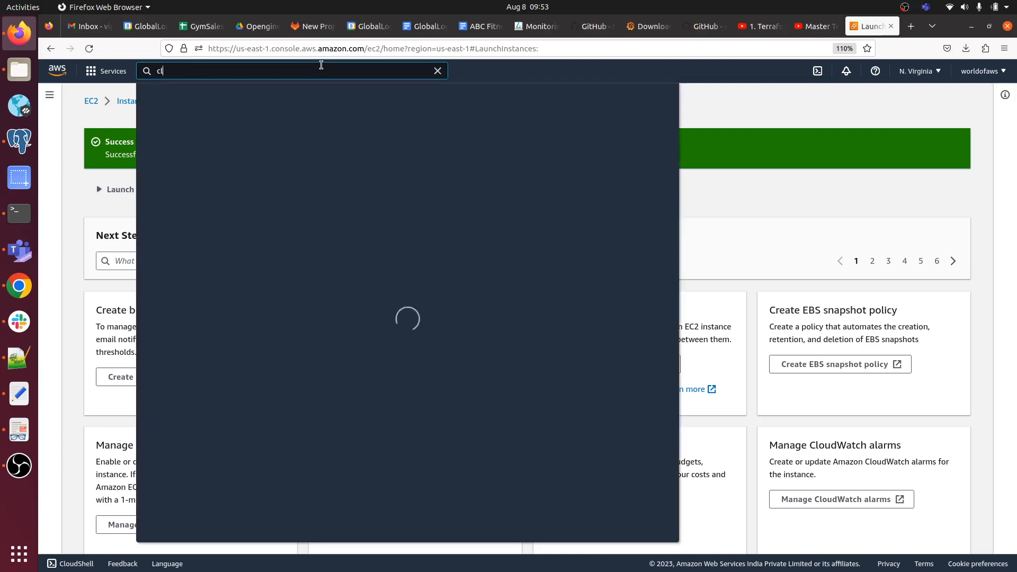
text(oud)
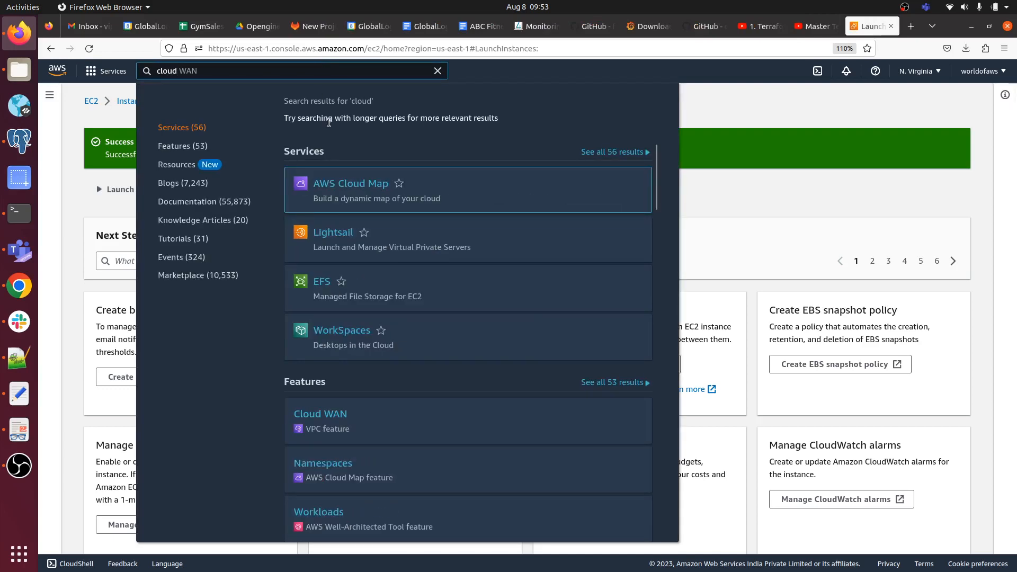
text(trail)
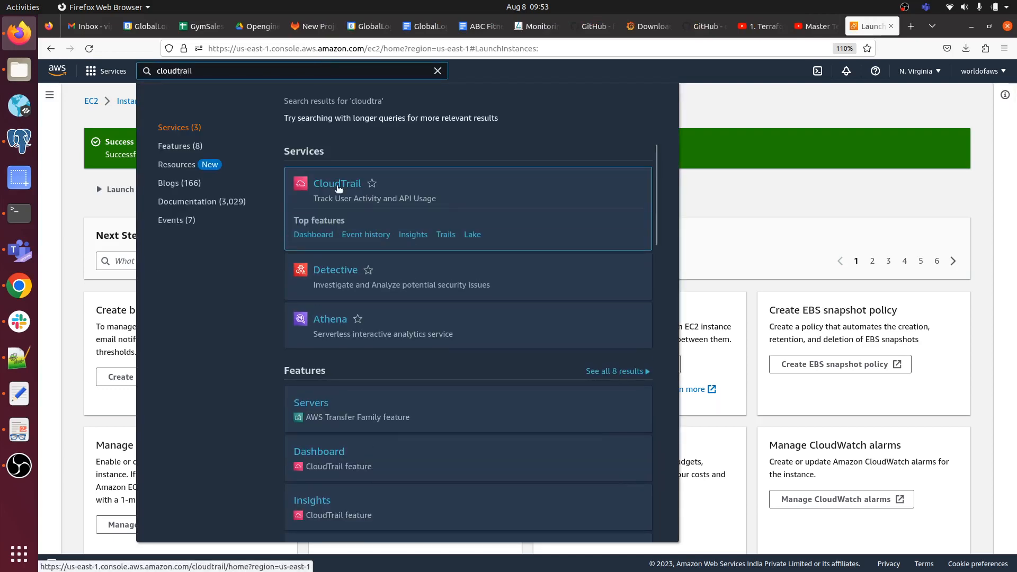
right_click(338, 188)
click(382, 200)
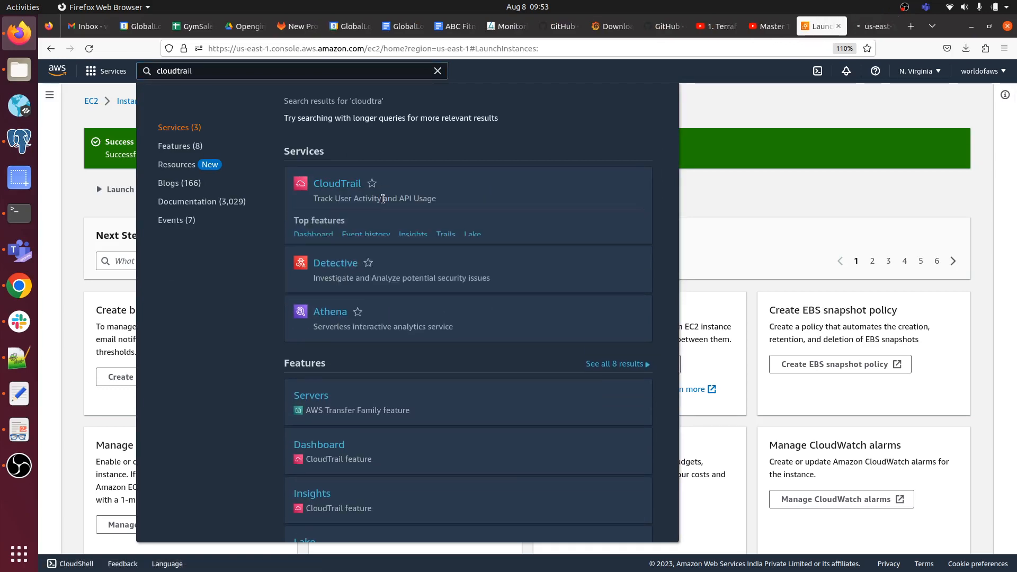
click(862, 26)
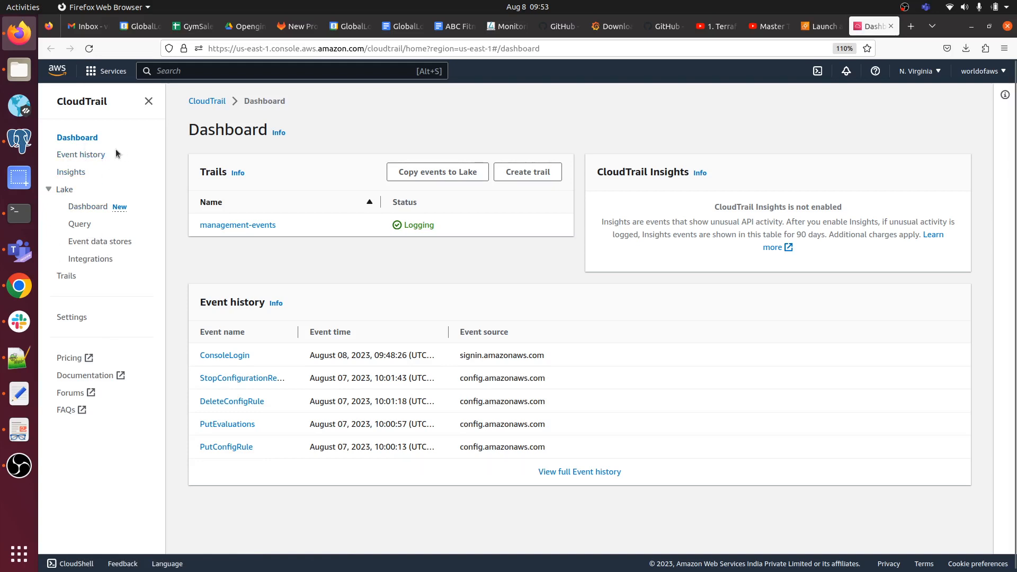
Open CloudTrail's event history and refresh the list of recent management events.
click(71, 157)
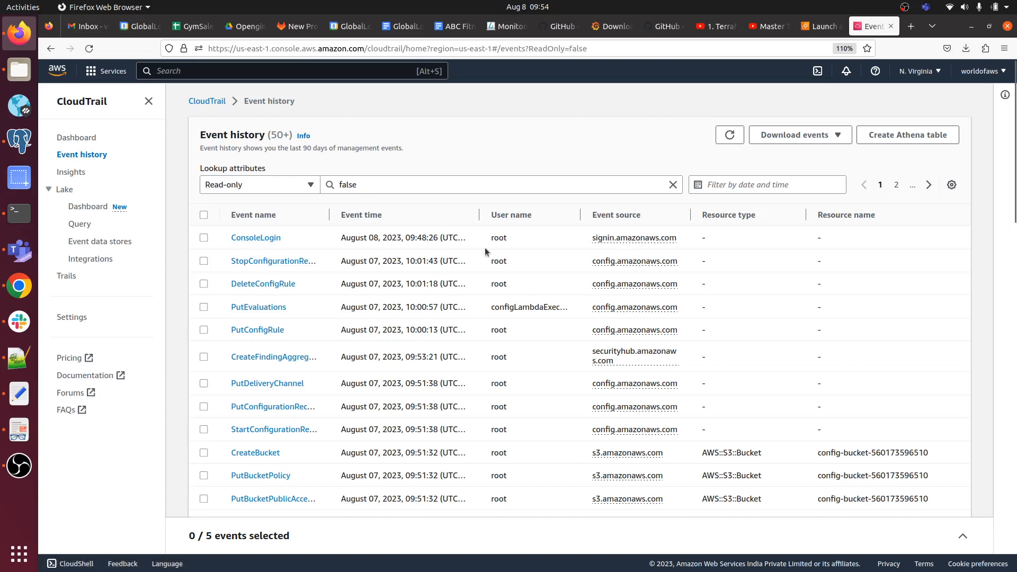
click(730, 135)
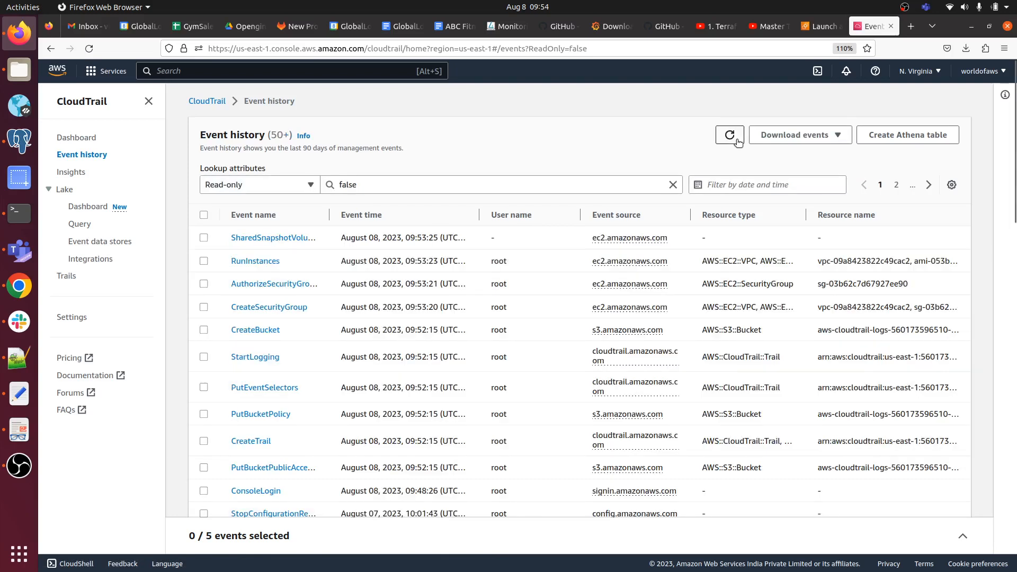
click(737, 140)
click(729, 135)
Examine the SharedSnapshotVolumeCreated event's details and JSON record, and return to the event history and refresh it.
click(281, 239)
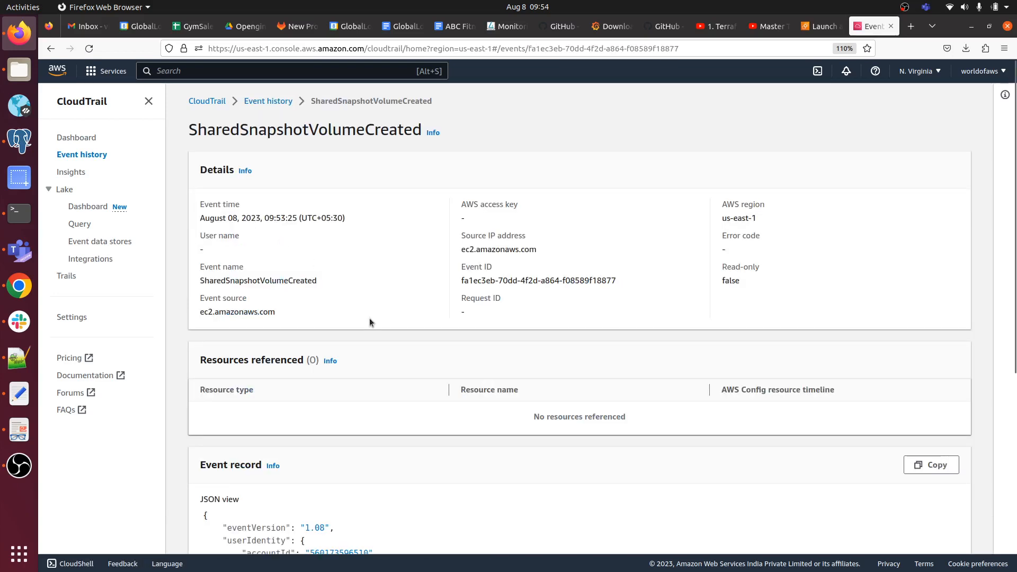
scroll(338, 405, down, 5)
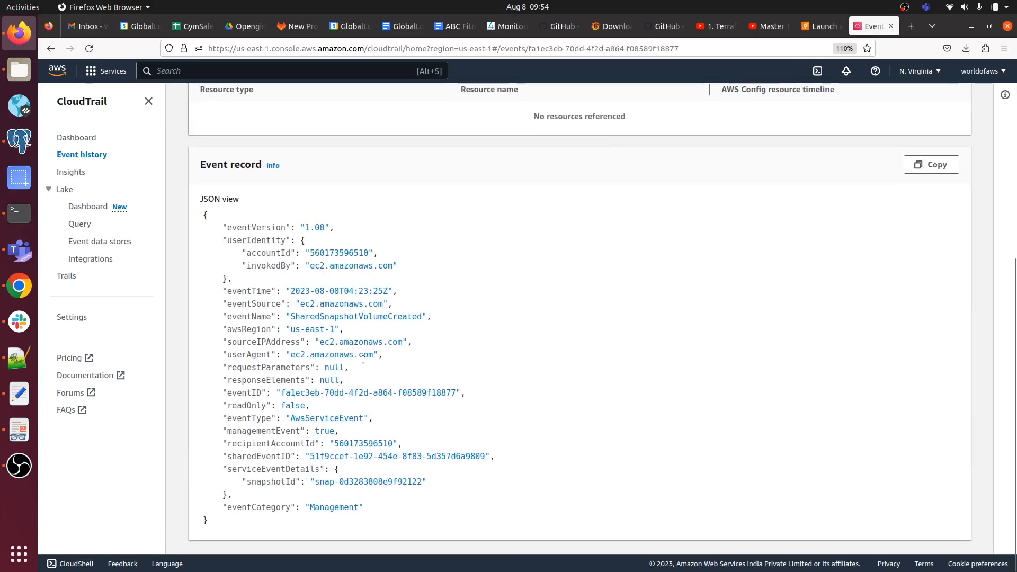
scroll(363, 360, up, 5)
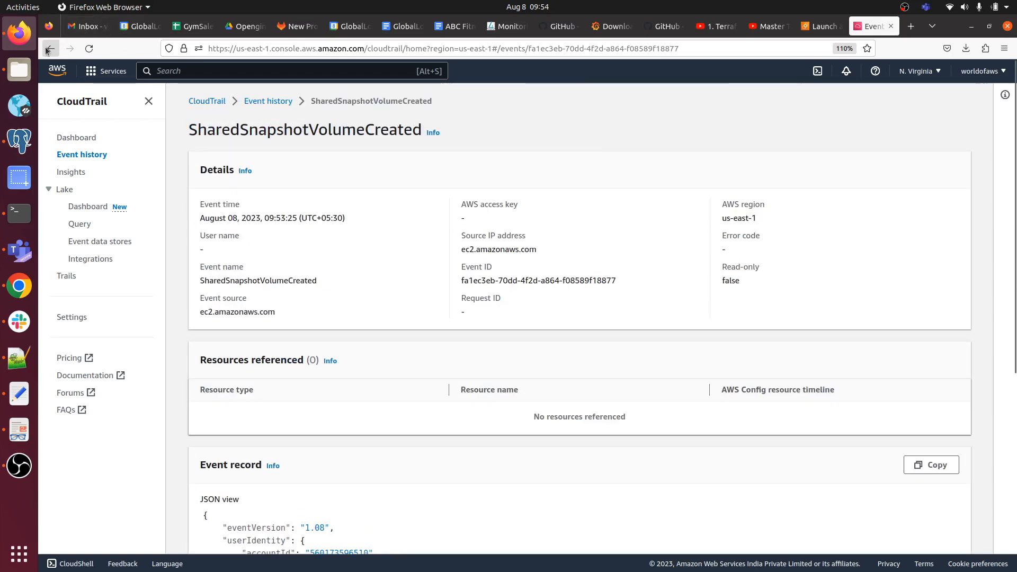
click(49, 49)
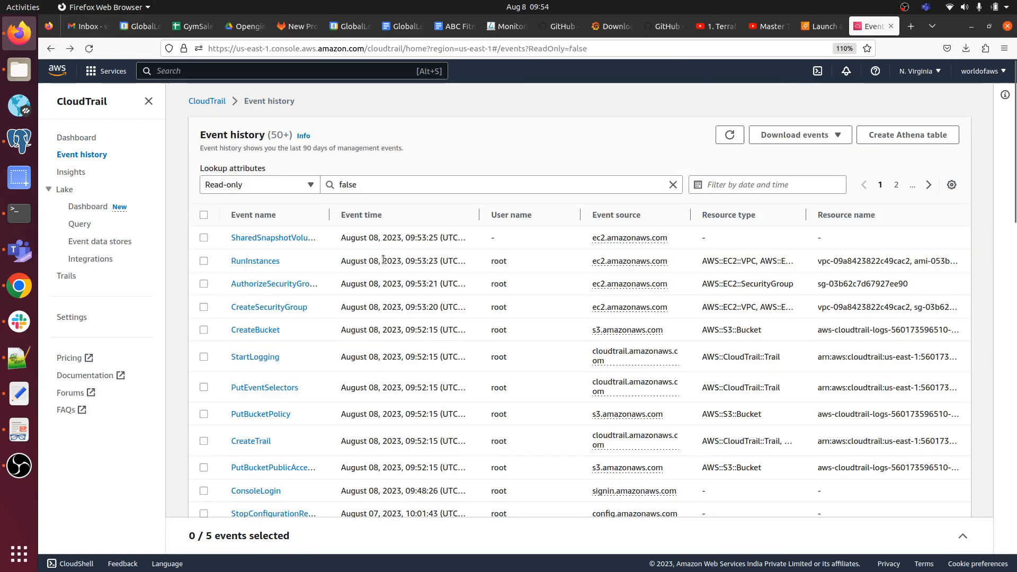
click(729, 135)
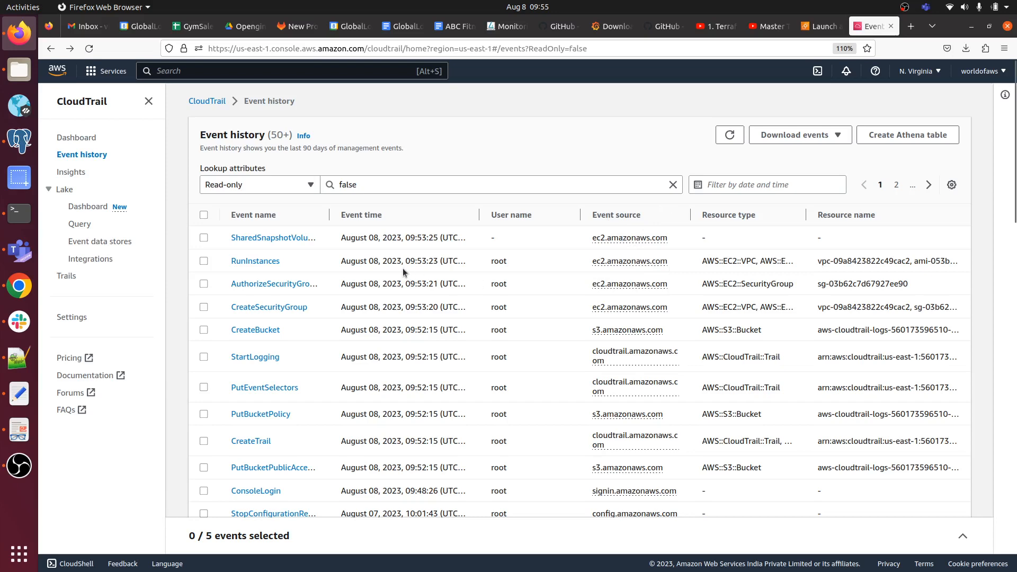
Switch back to EC2 and show the security details of the Youtube instance.
click(816, 26)
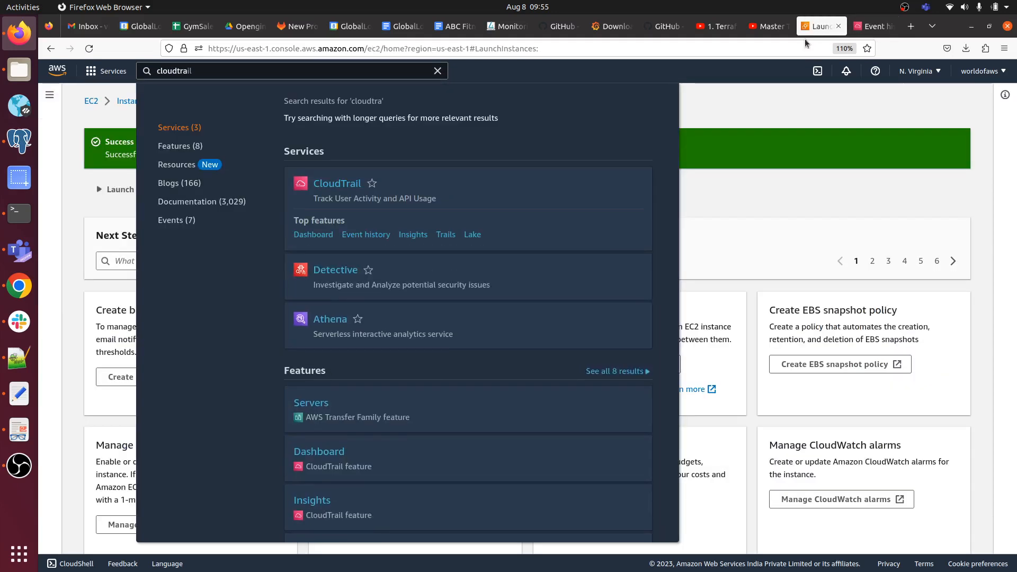
click(743, 167)
click(126, 103)
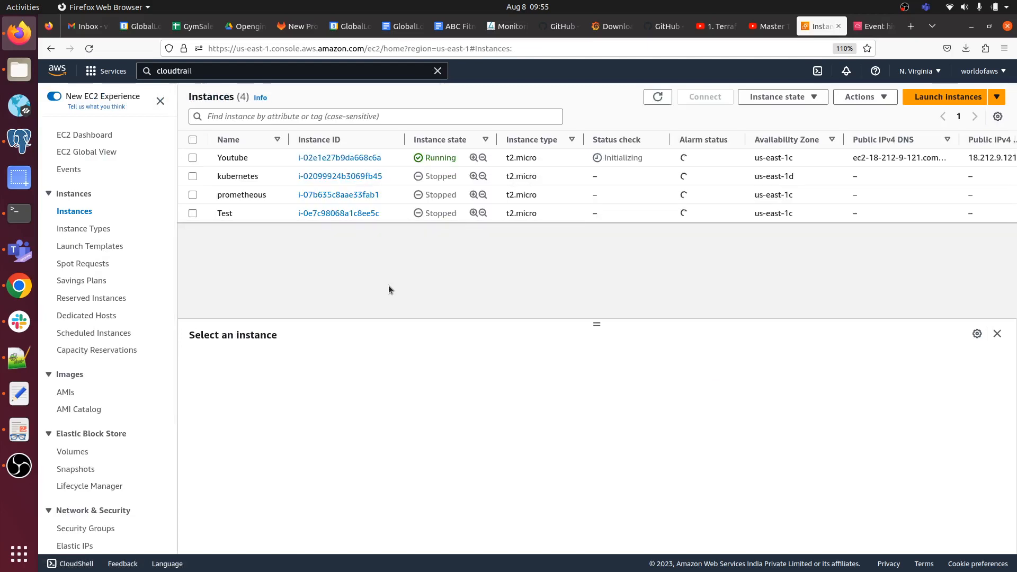
click(340, 158)
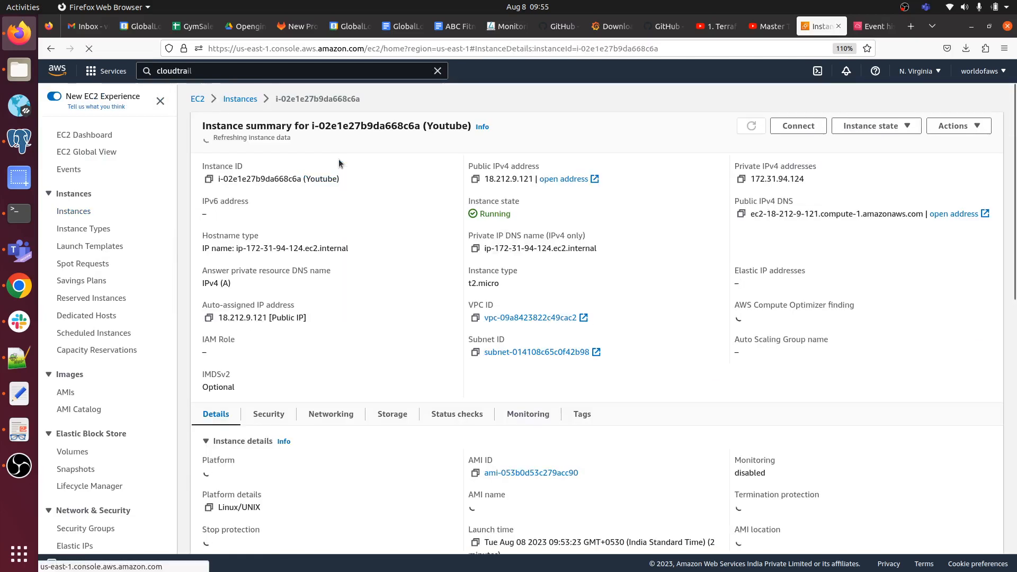
click(268, 425)
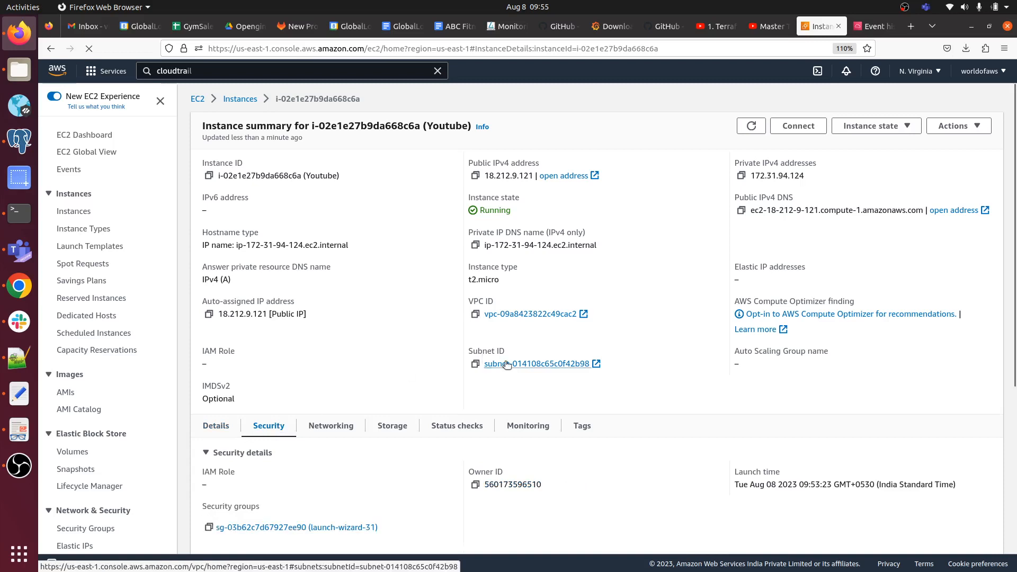
Open the inbound rules of the launch-wizard-31 security group for editing and add a Custom TCP rule for port 3000.
scroll(507, 364, down, 5)
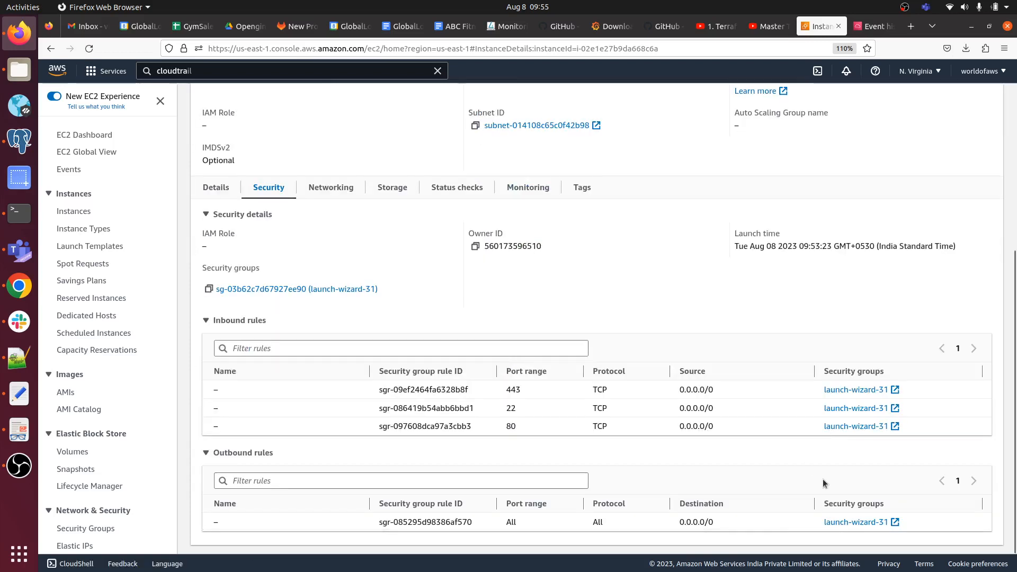
click(304, 291)
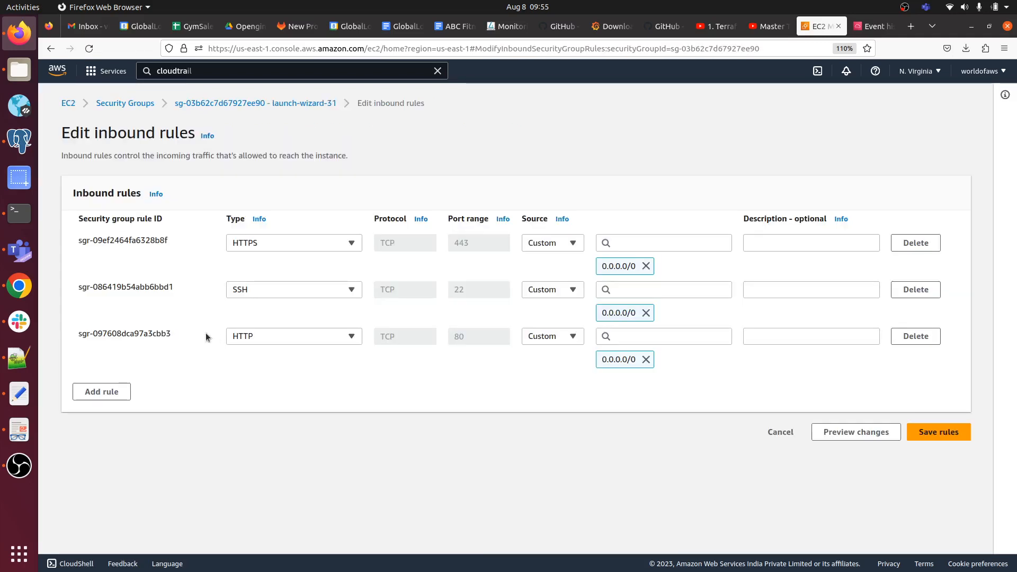
click(109, 393)
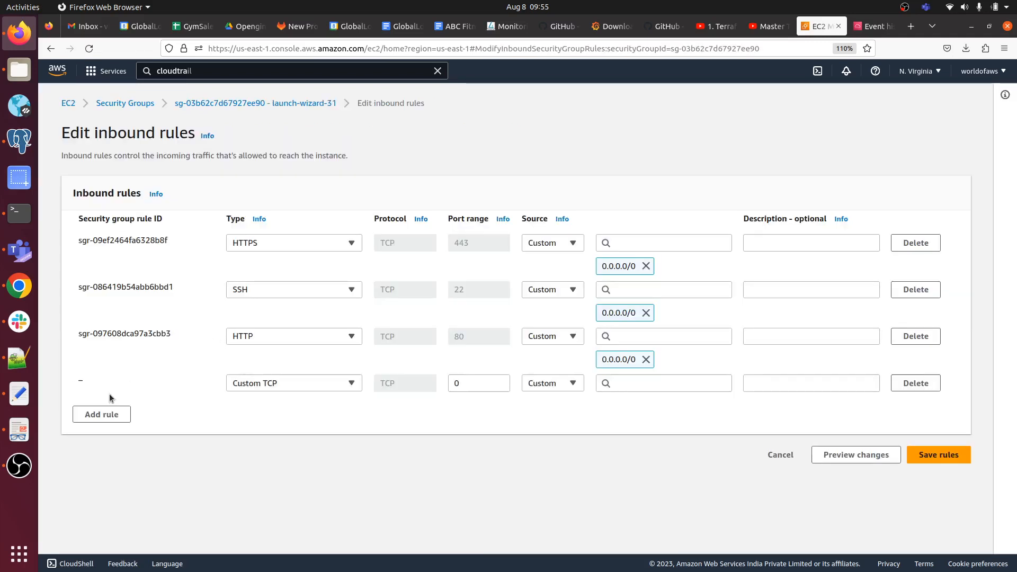
click(476, 382)
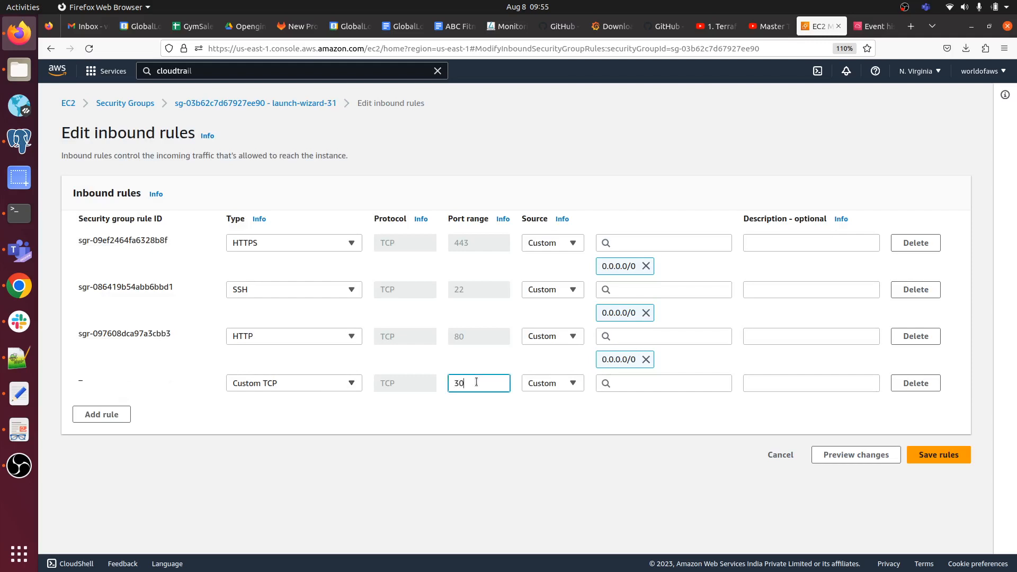
text(3000)
Browse the source options for the new port 3000 rule and set its source to ::/0.
click(626, 383)
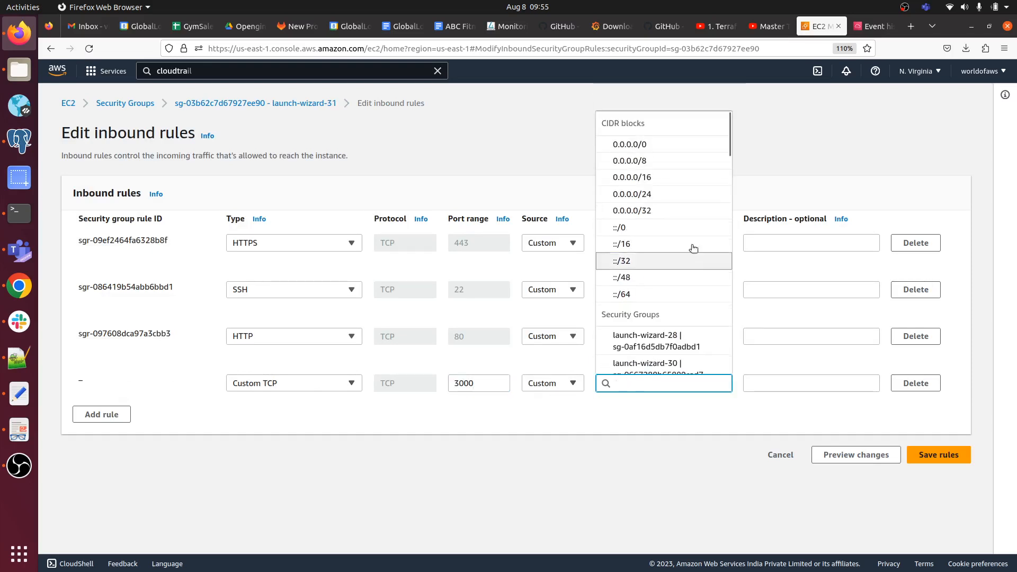
scroll(667, 333, down, 8)
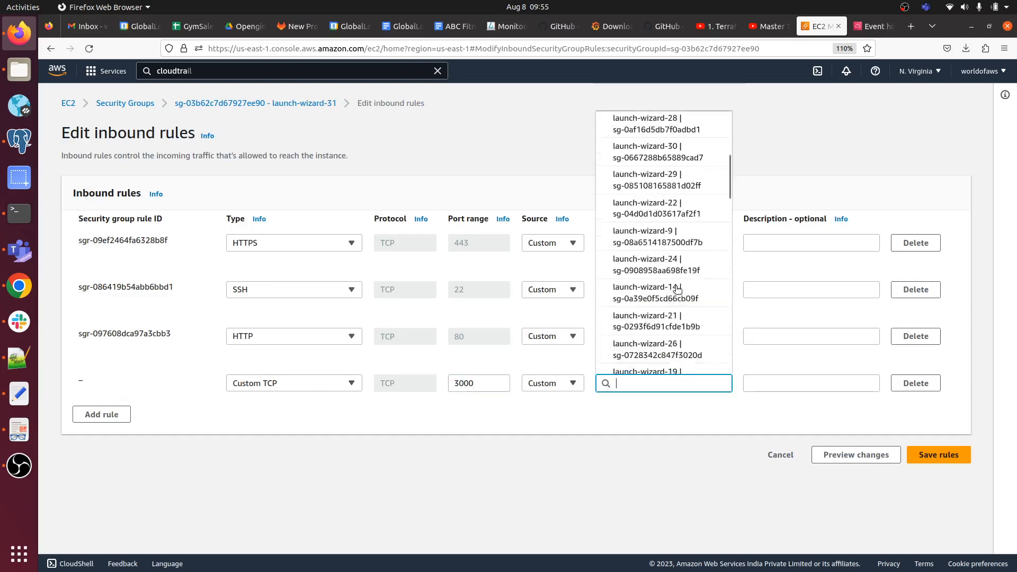
scroll(675, 286, up, 10)
click(660, 406)
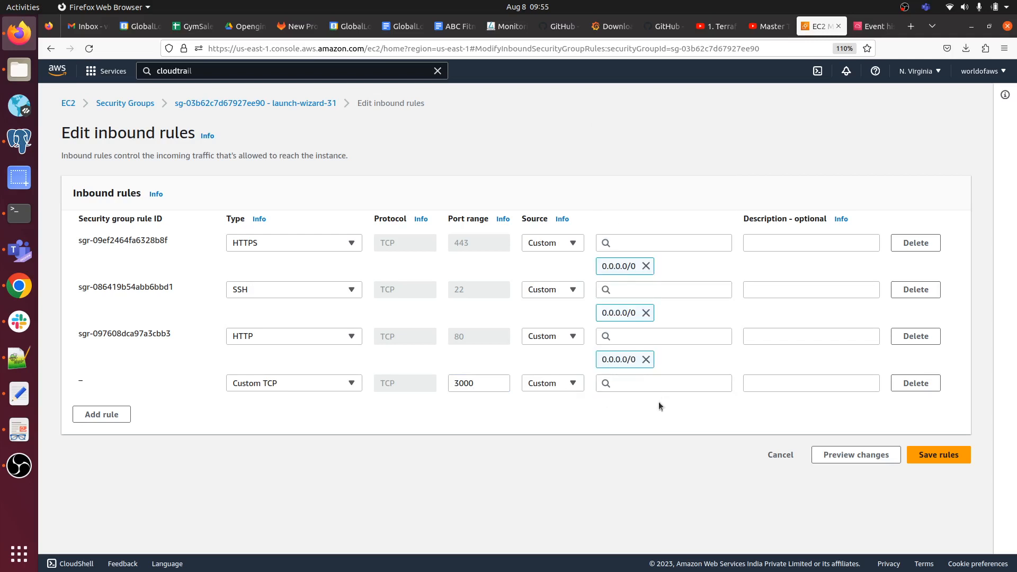
click(656, 386)
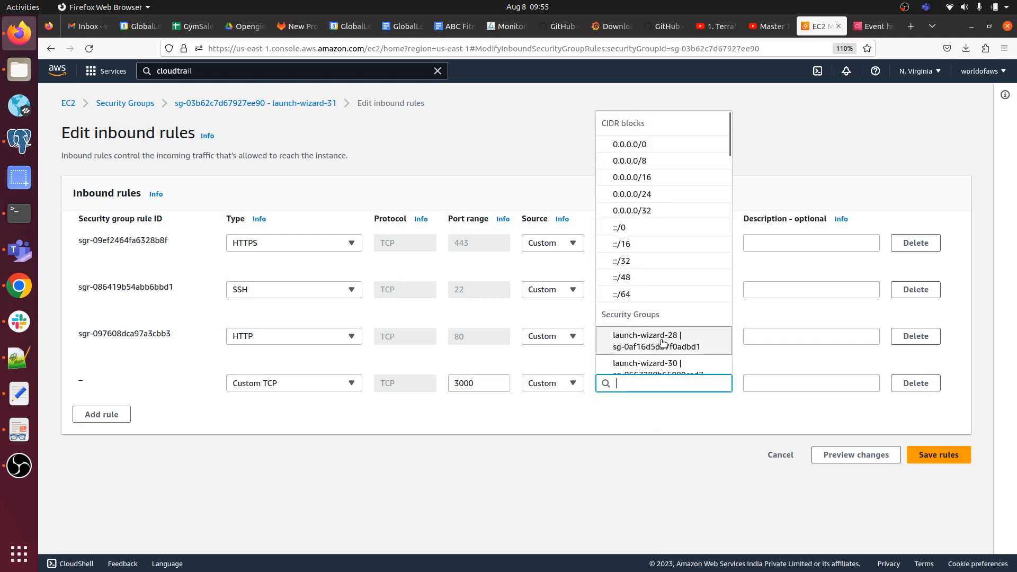
scroll(659, 343, down, 8)
scroll(662, 344, up, 6)
scroll(662, 343, up, 3)
click(636, 228)
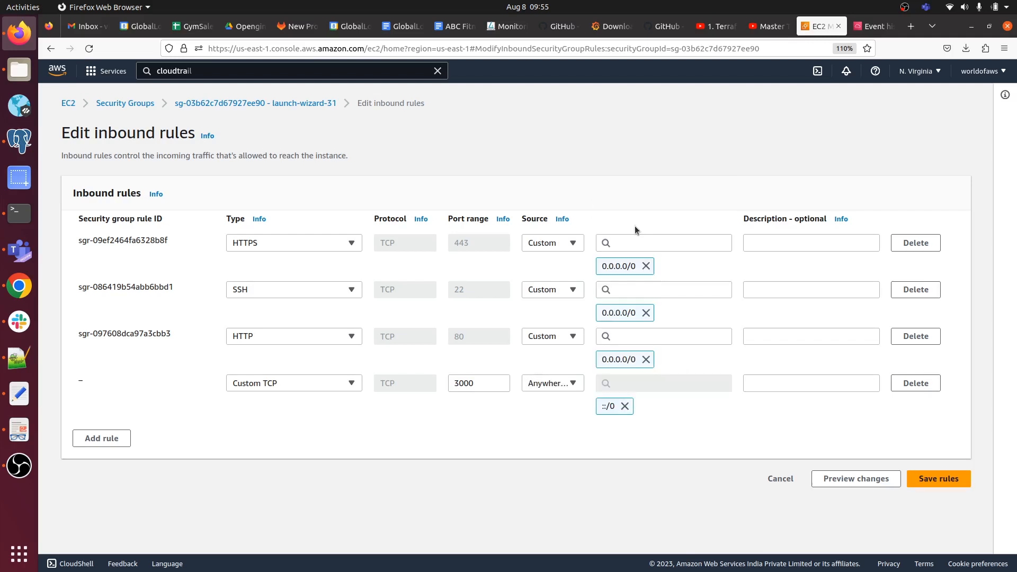
Keep the new rule's type as Custom TCP, change its port to 22 and remove its ::/0 source.
click(311, 385)
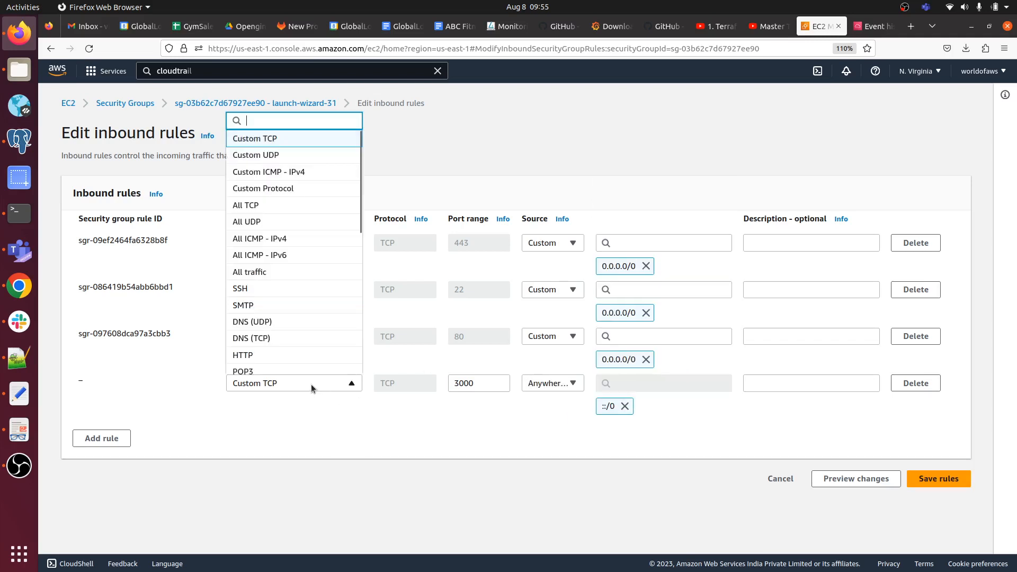
click(285, 139)
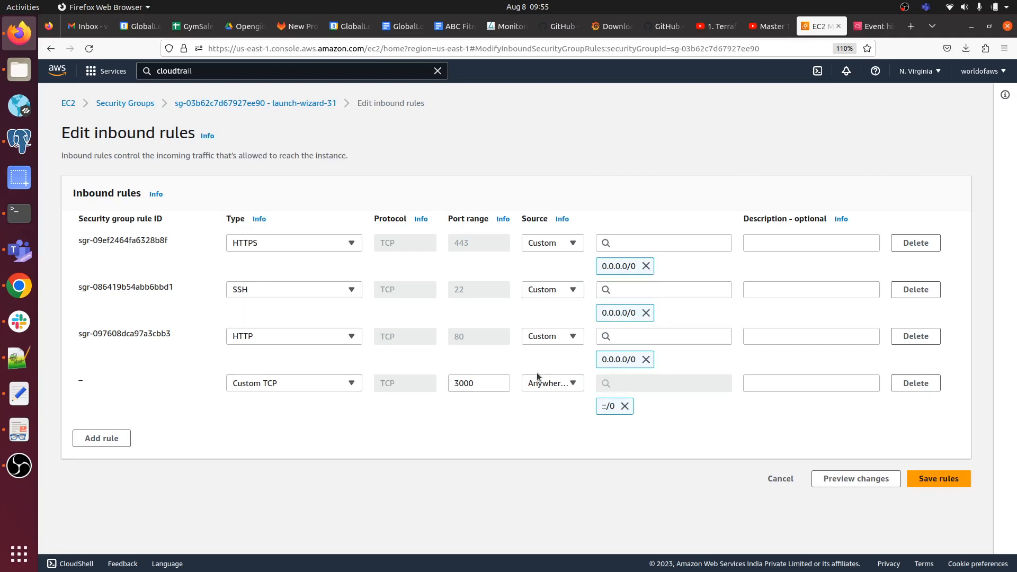
click(480, 382)
key(BackSpace)
key(BackSpace)
key(BackSpace)
text(22)
click(625, 406)
click(632, 384)
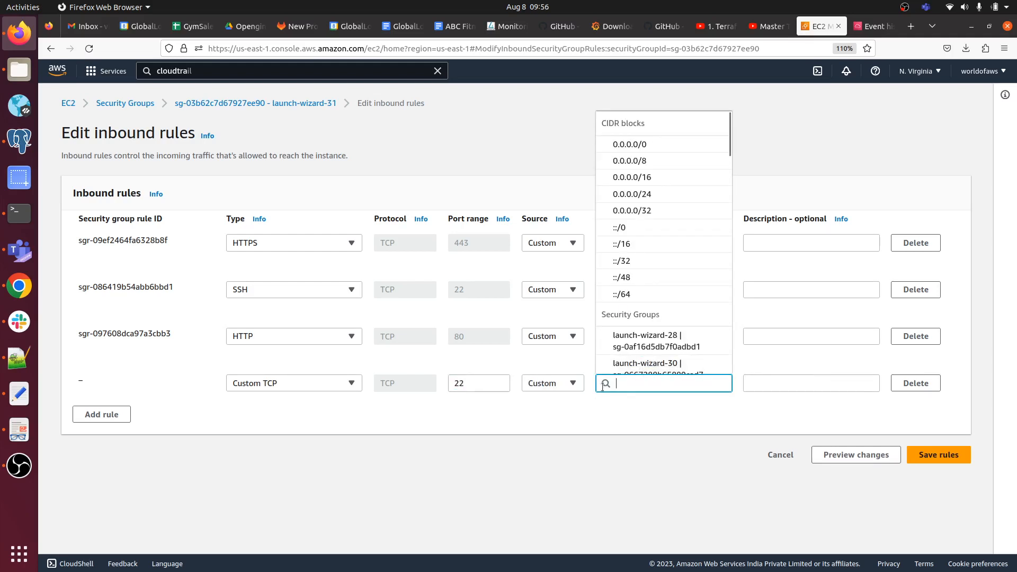
Set the new rule's port to 3000 and its source to 0.0.0.0/0, and save the inbound rules.
click(476, 384)
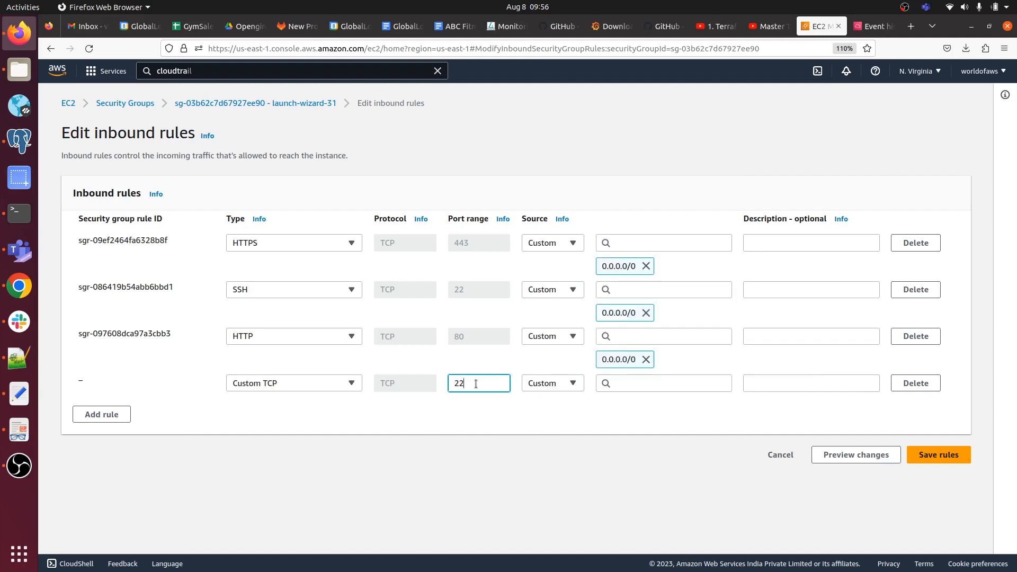
text(3000)
click(633, 383)
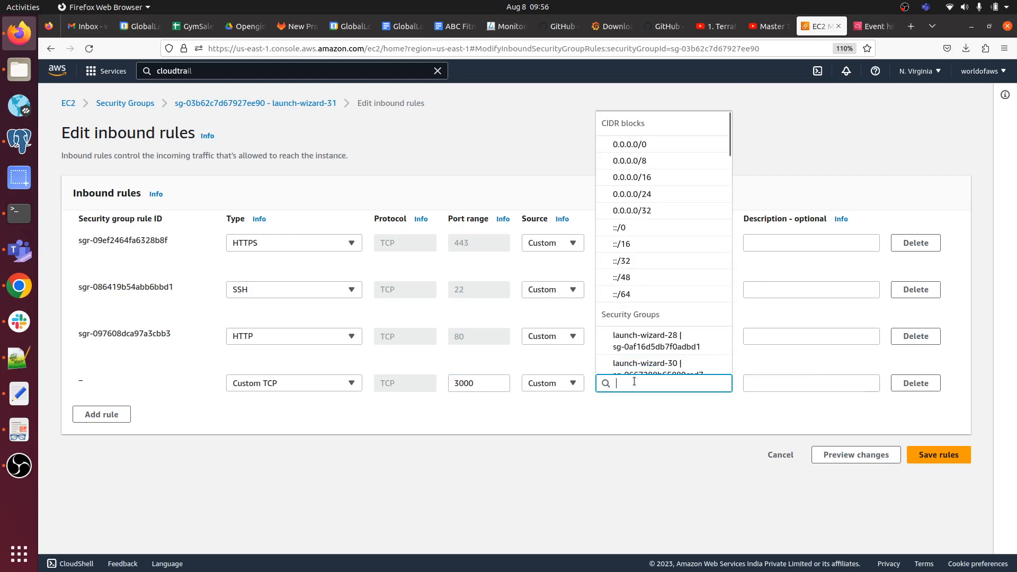
click(674, 142)
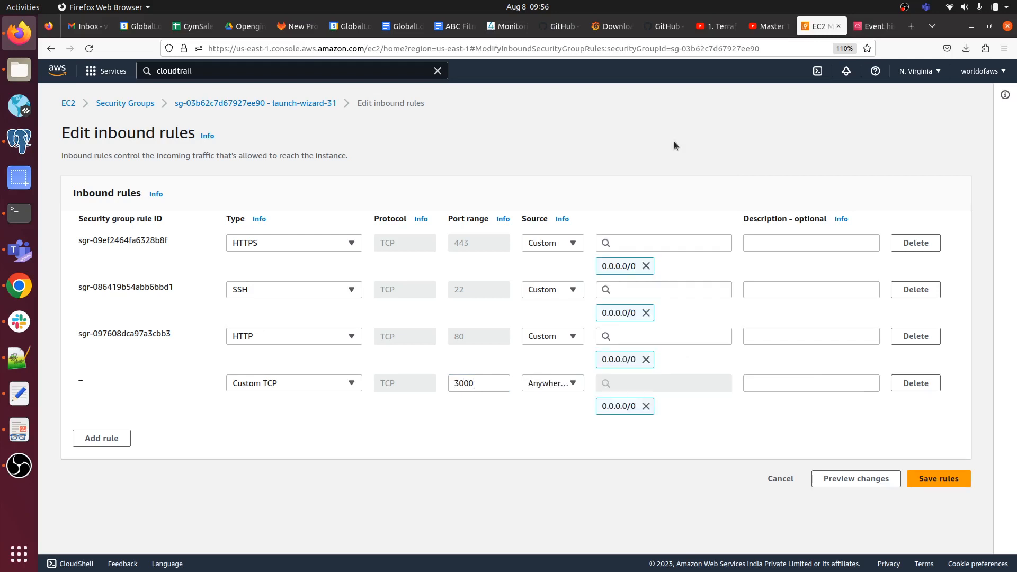
click(936, 479)
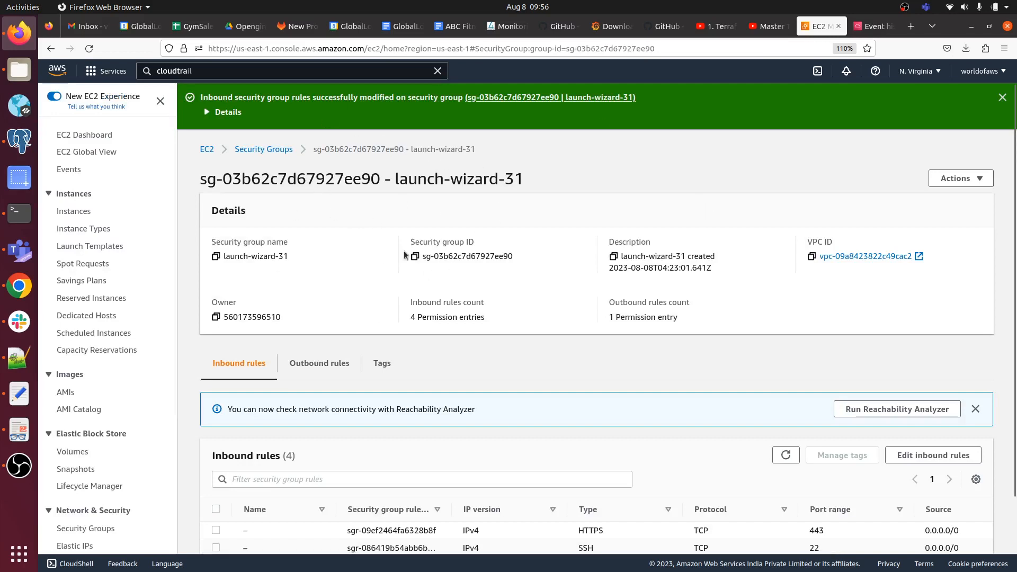
Switch back to CloudTrail's event history and refresh the list of events.
click(872, 26)
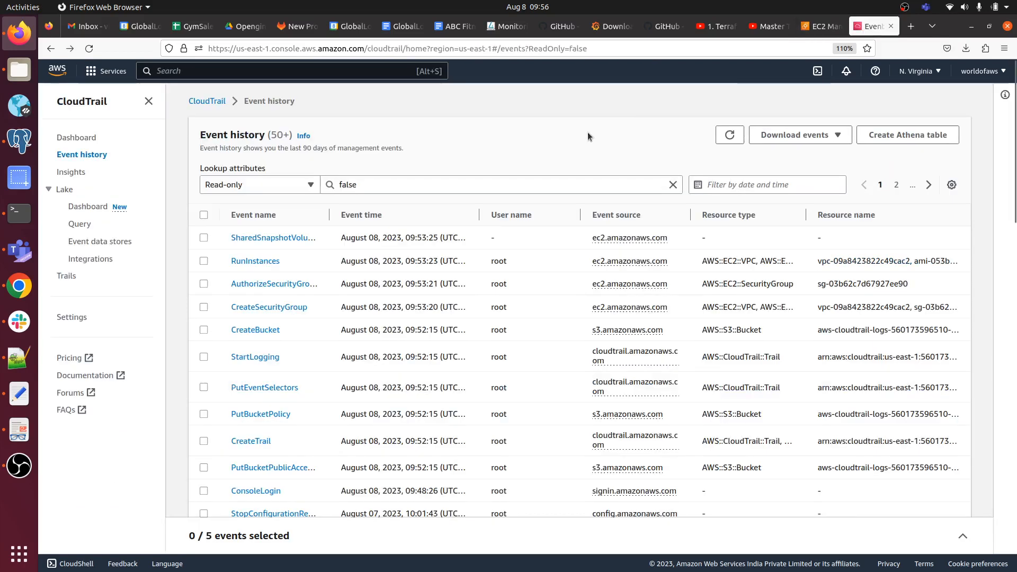
click(731, 136)
click(731, 137)
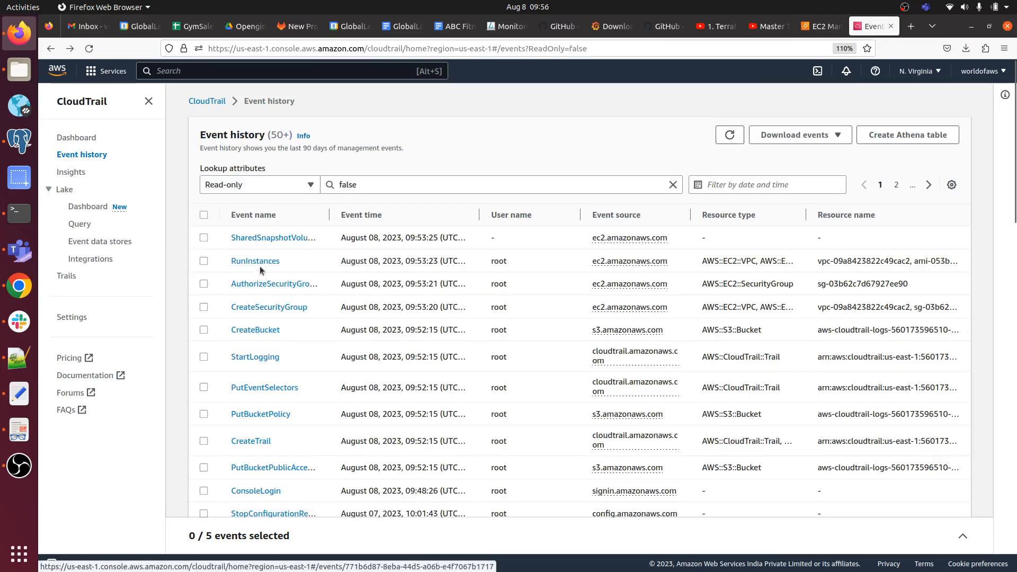
Open the RunInstances event and examine its details, referenced resources and the beginning of its event record.
click(260, 265)
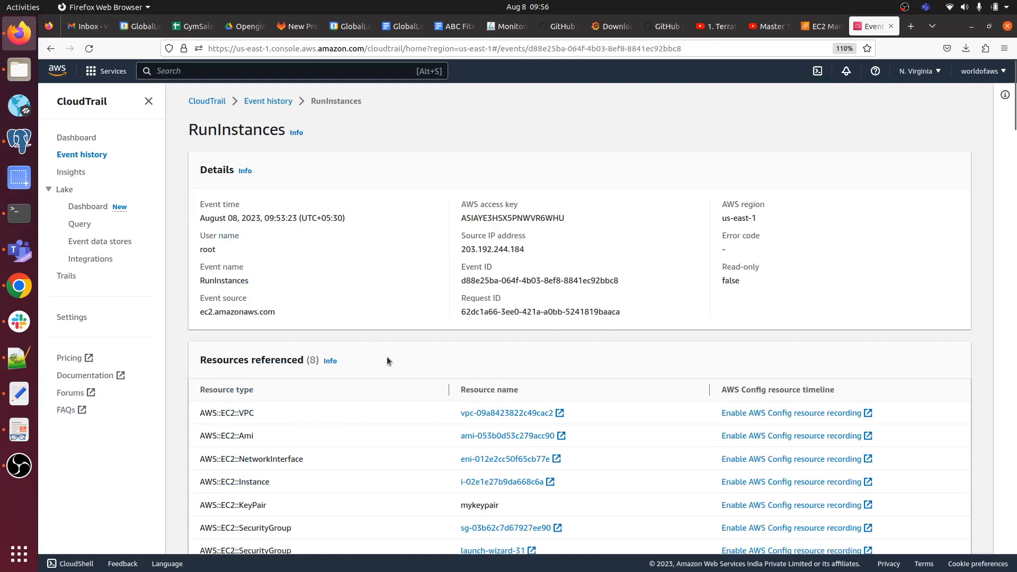
scroll(387, 357, down, 4)
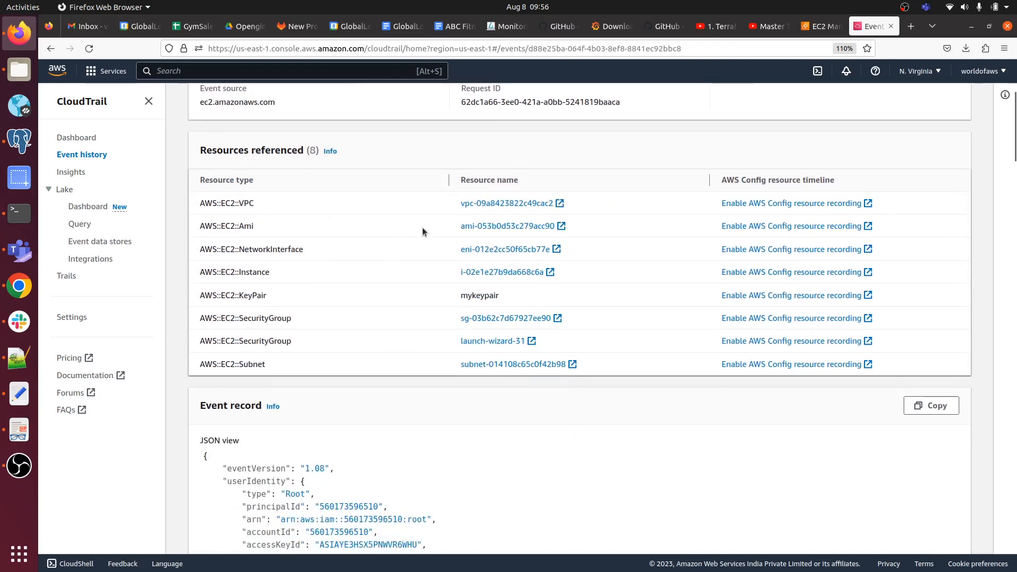
scroll(422, 231, down, 3)
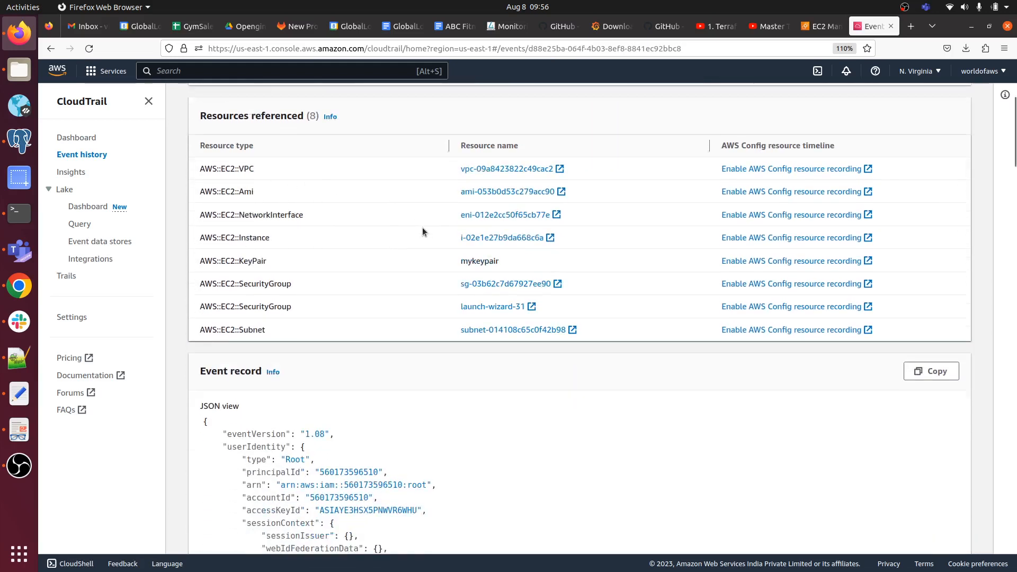
scroll(422, 231, down, 4)
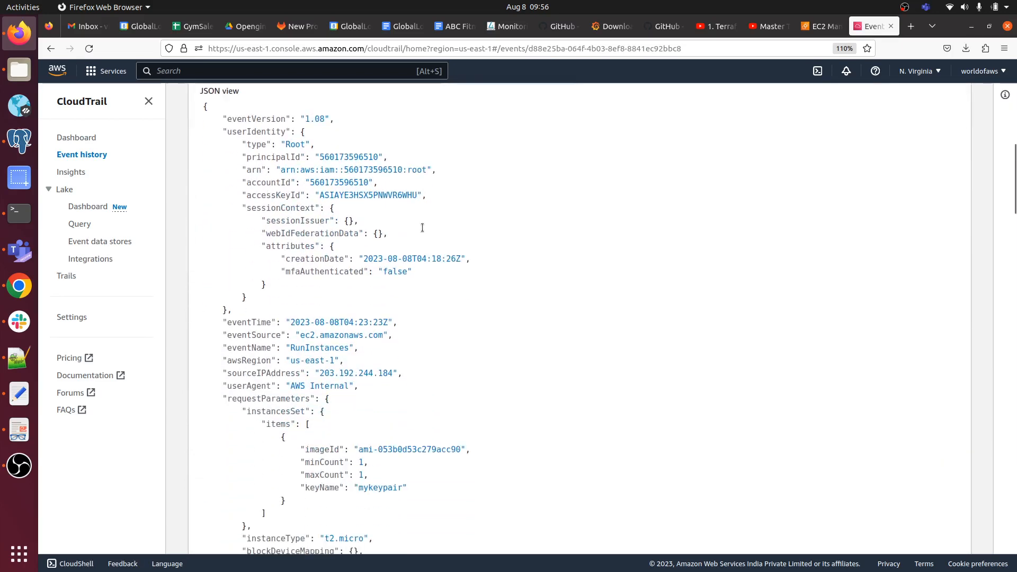
scroll(390, 286, down, 5)
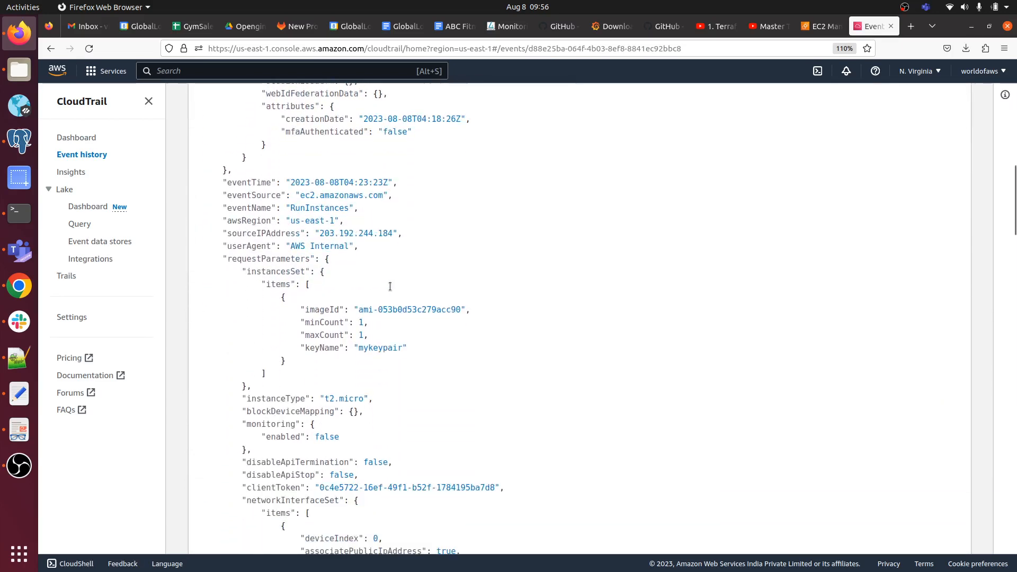
scroll(390, 289, up, 9)
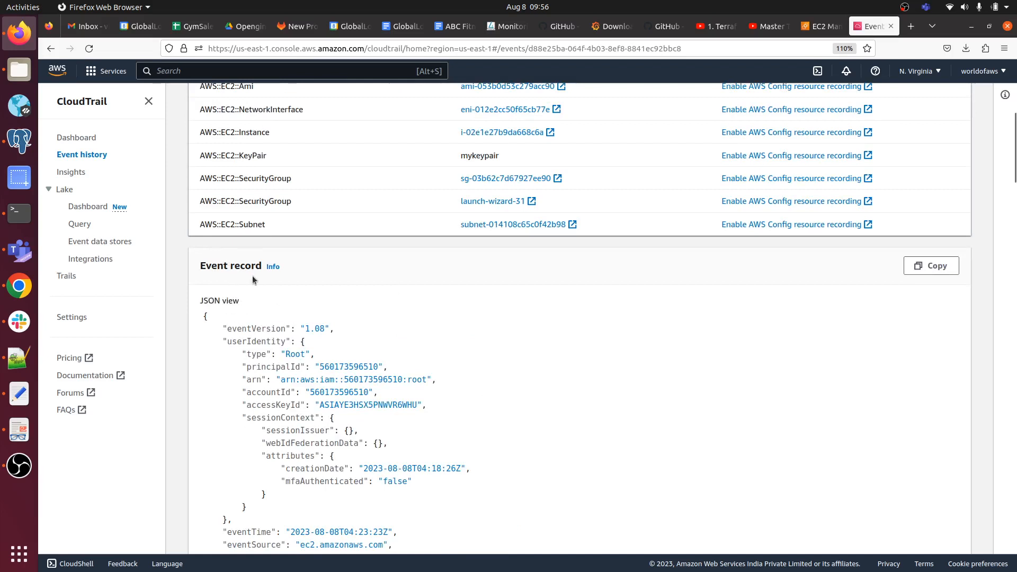
Examine the RunInstances JSON record, including the user identity, request parameters, security group, instance tags and response elements.
scroll(324, 305, down, 4)
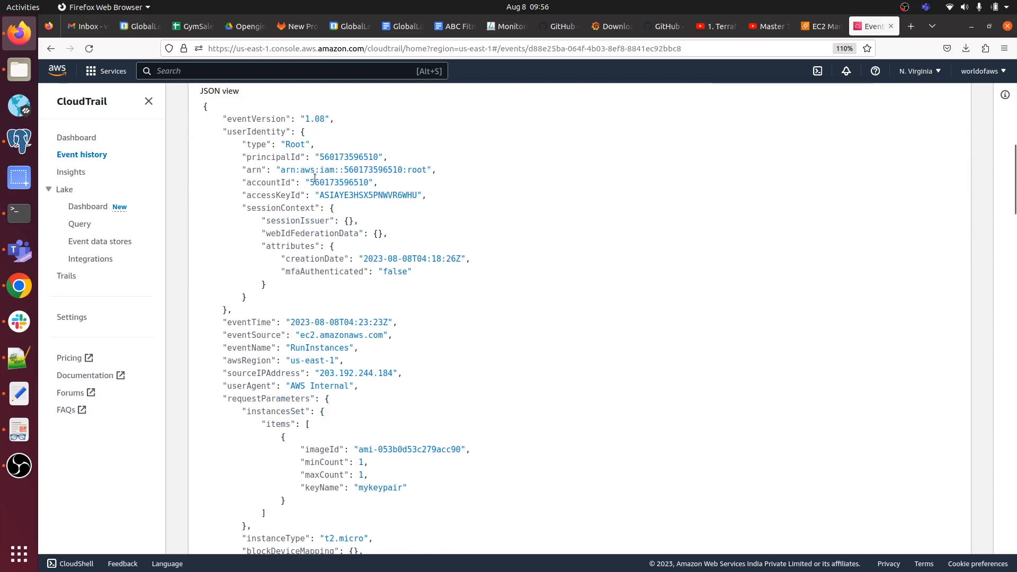
scroll(425, 279, down, 3)
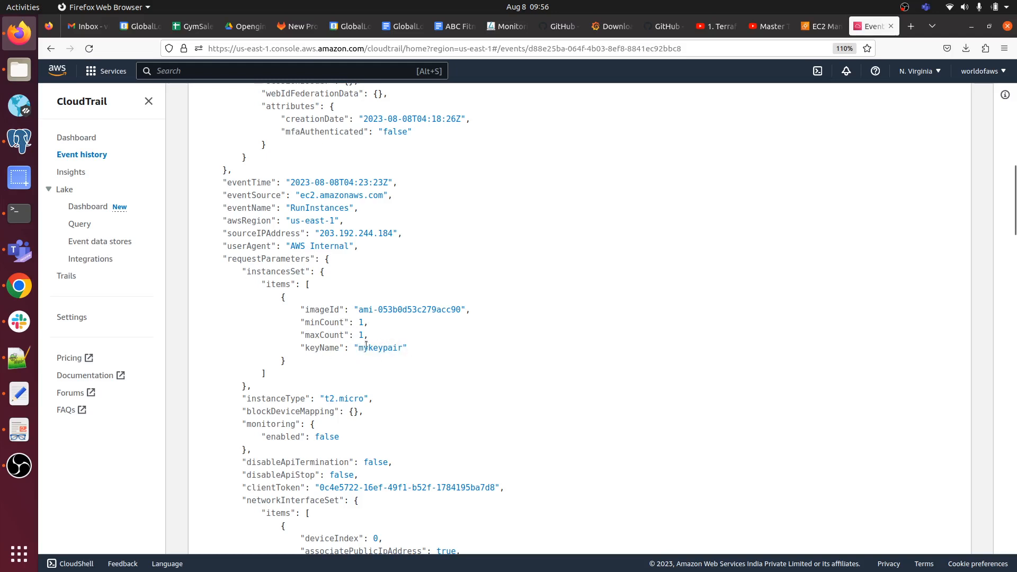
scroll(359, 344, down, 4)
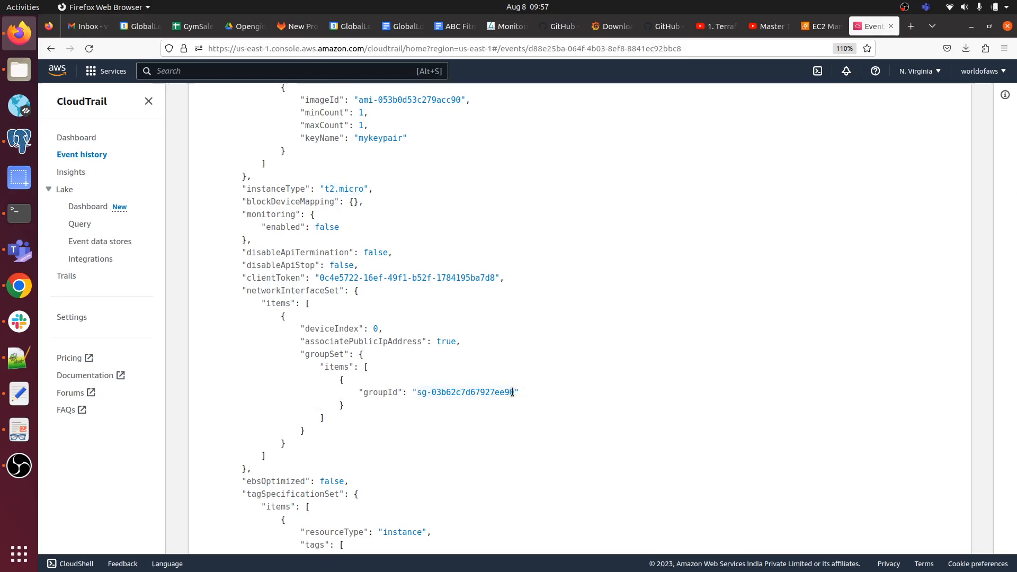
scroll(512, 392, down, 5)
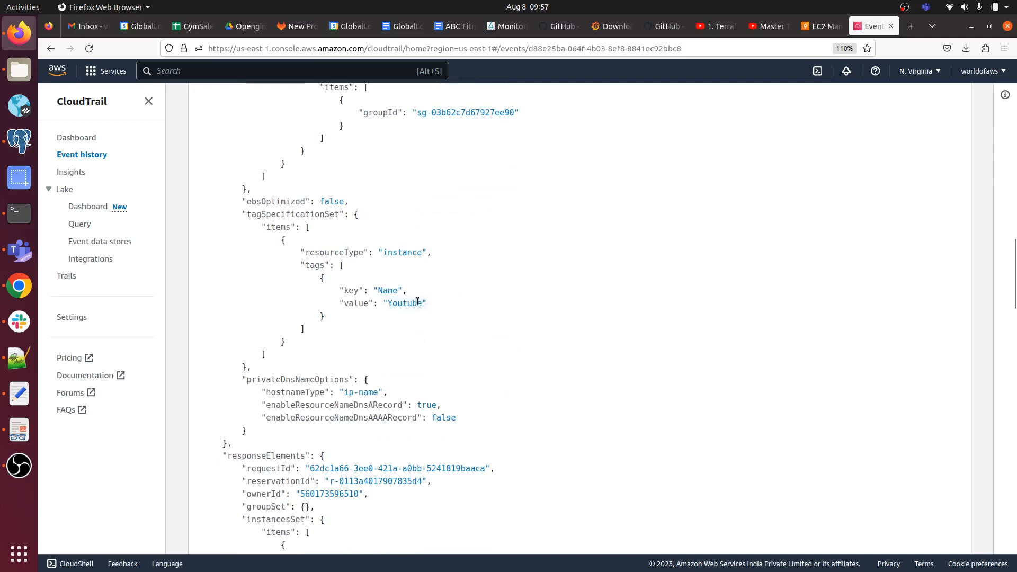
scroll(421, 304, down, 3)
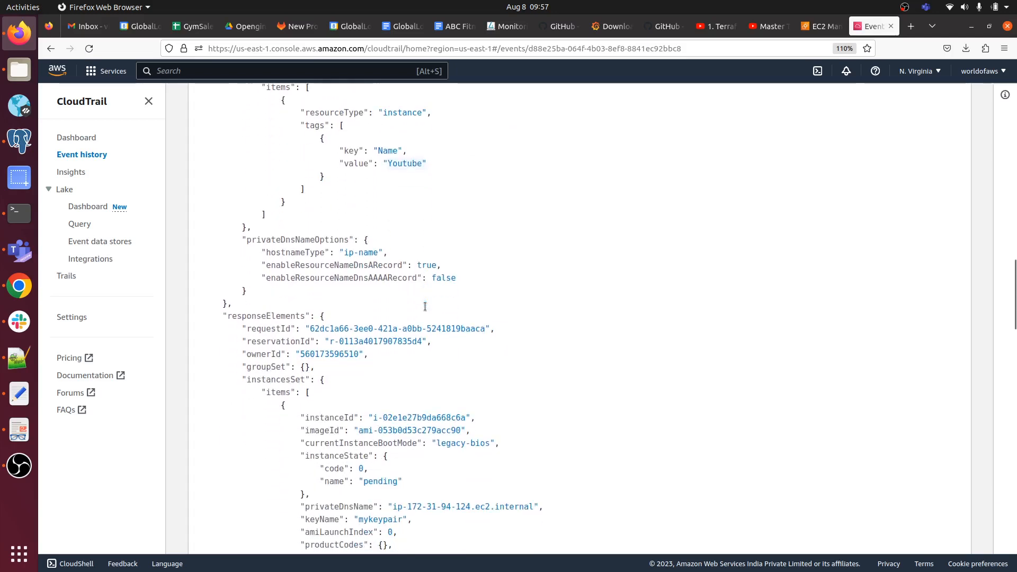
scroll(427, 305, down, 5)
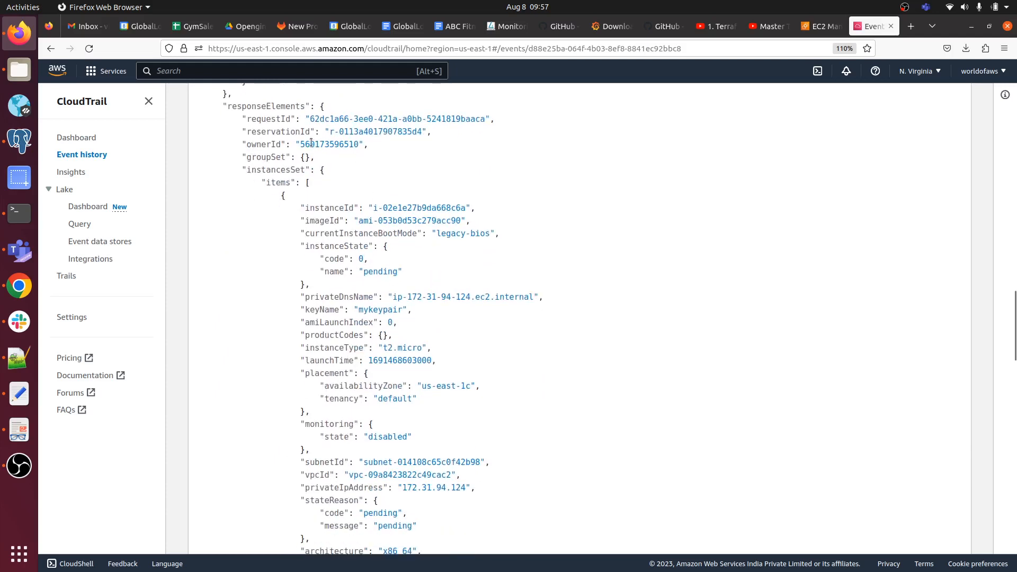
scroll(313, 142, down, 12)
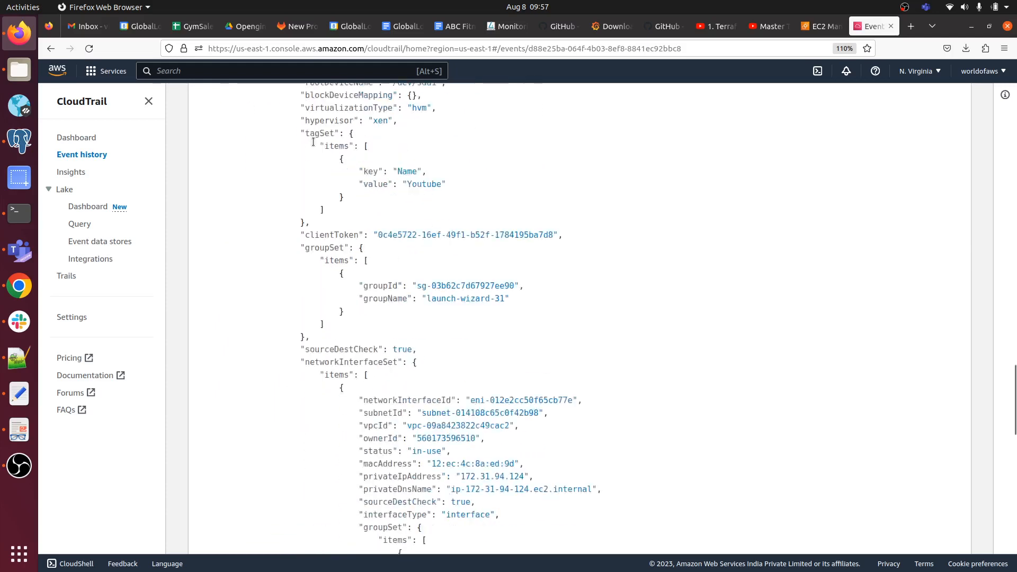
scroll(313, 142, down, 11)
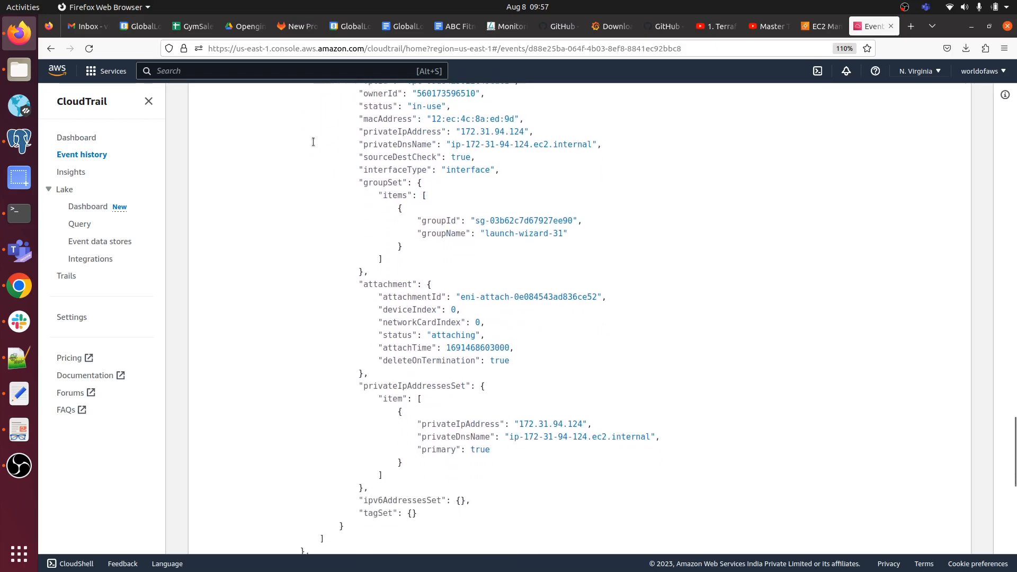
scroll(313, 142, down, 8)
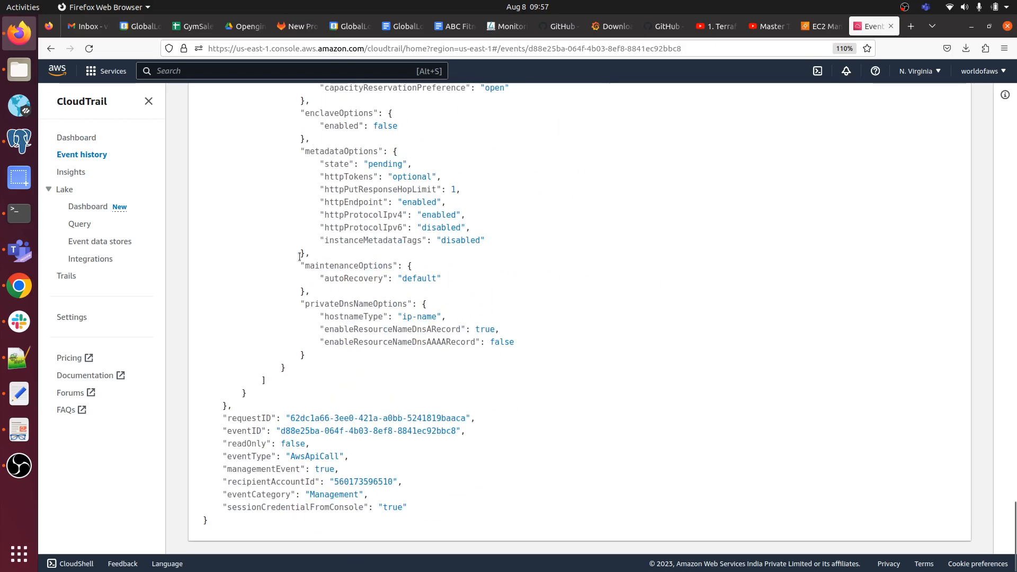
scroll(299, 257, up, 20)
scroll(299, 257, up, 3)
scroll(299, 256, down, 20)
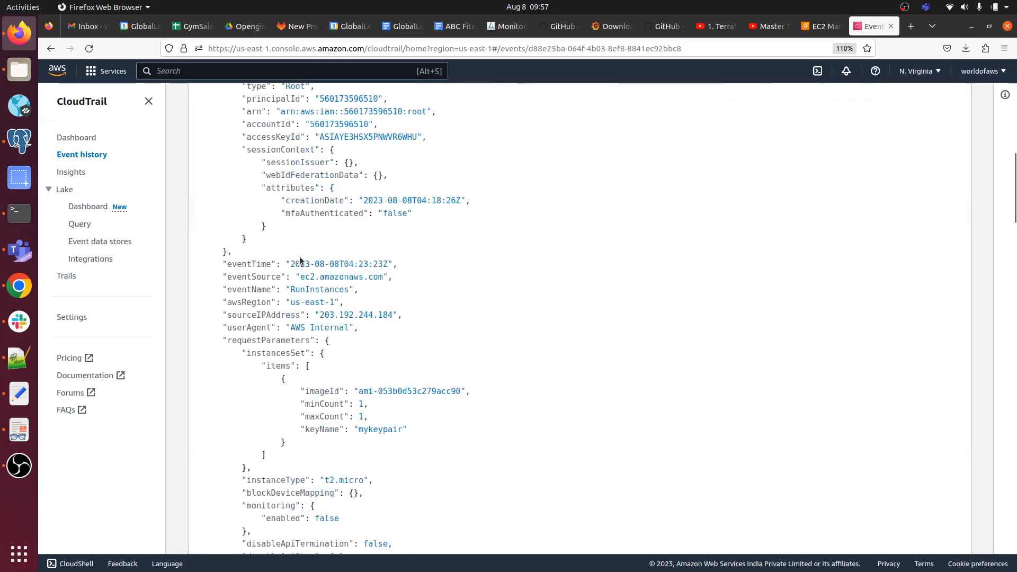
scroll(299, 256, up, 10)
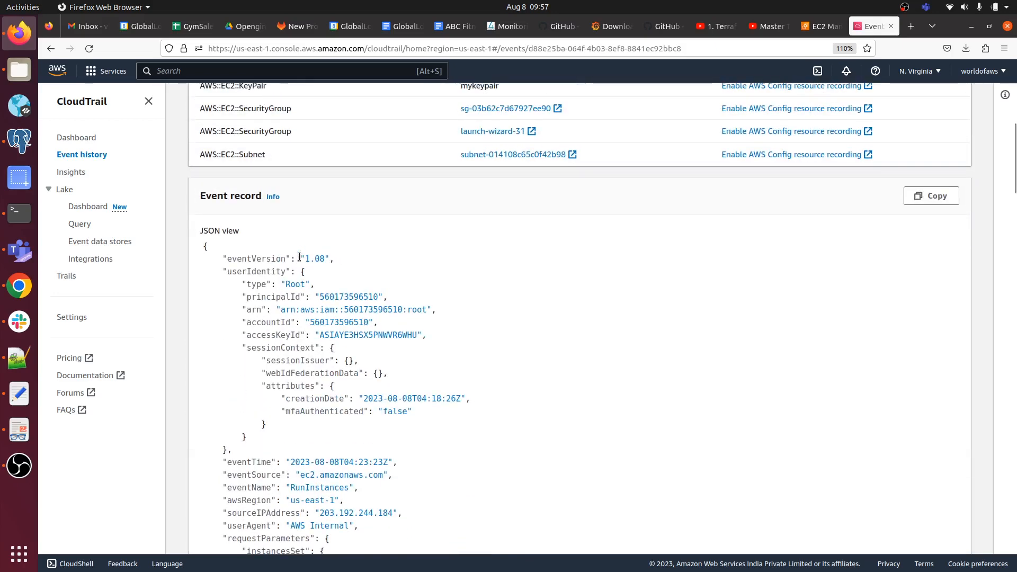
Review the RunInstances event's summary details and referenced resources, and return to the CloudTrail event history list.
scroll(299, 257, up, 6)
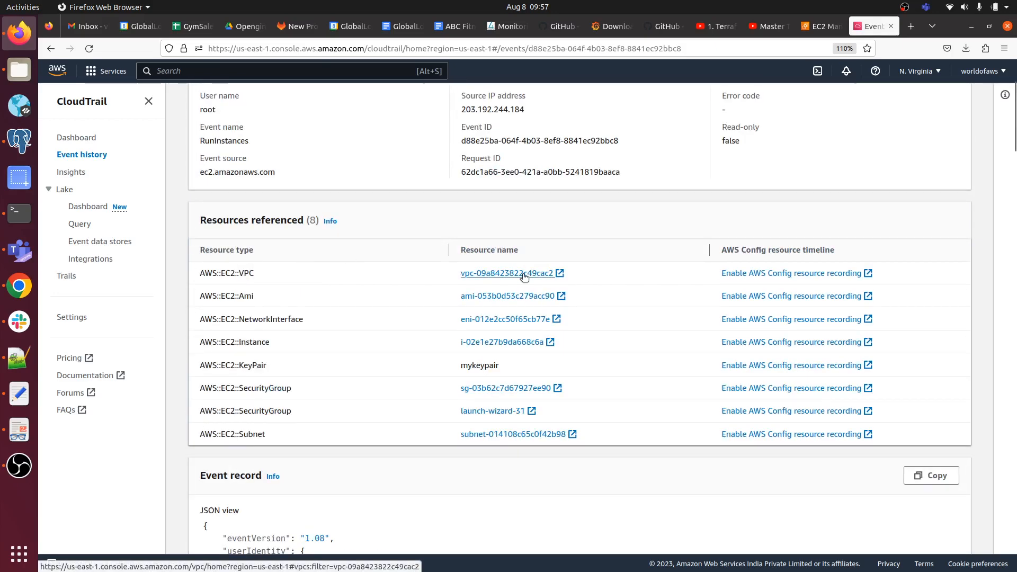
scroll(525, 275, up, 3)
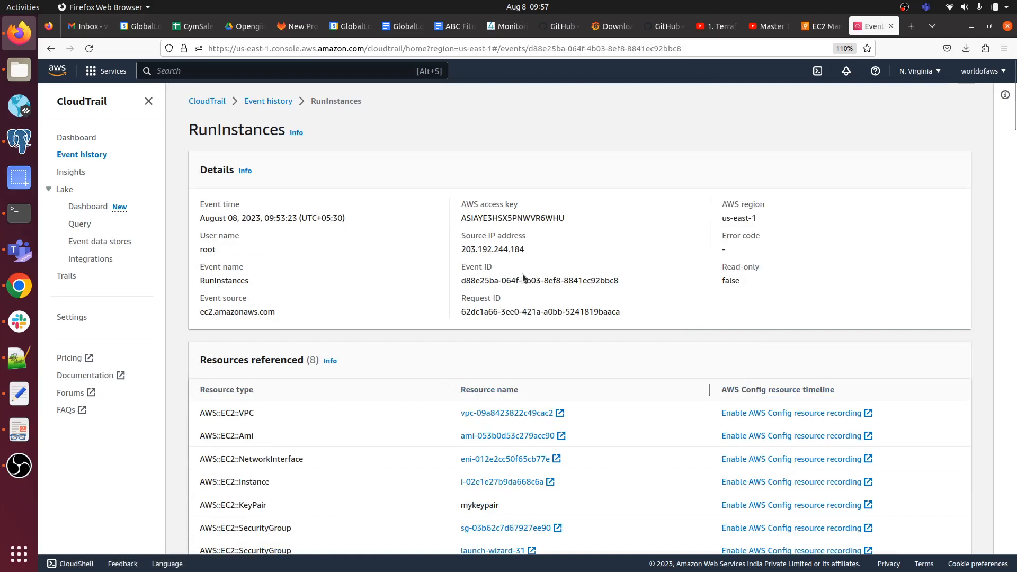
scroll(524, 277, down, 2)
scroll(523, 278, up, 2)
click(217, 101)
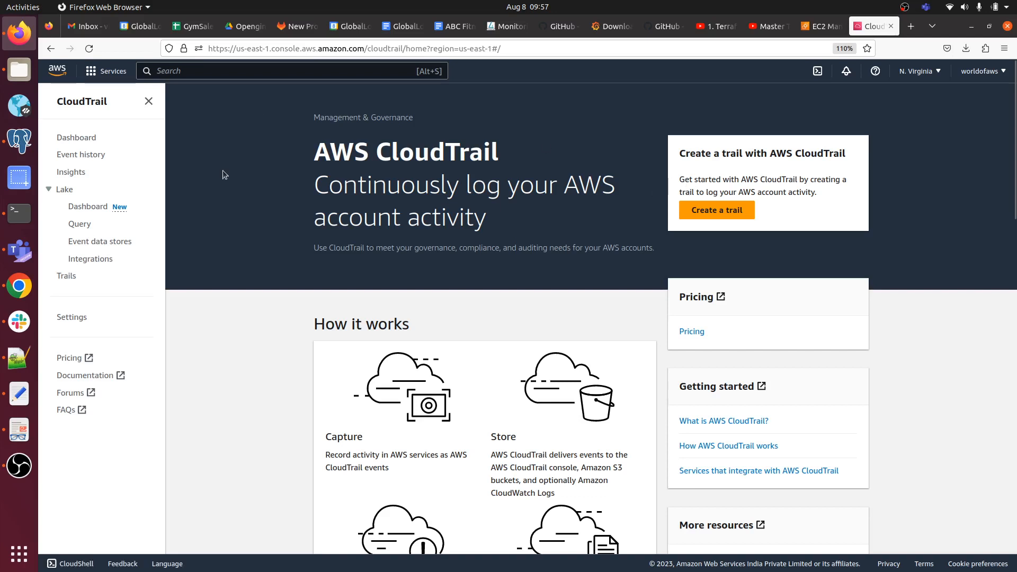
click(74, 156)
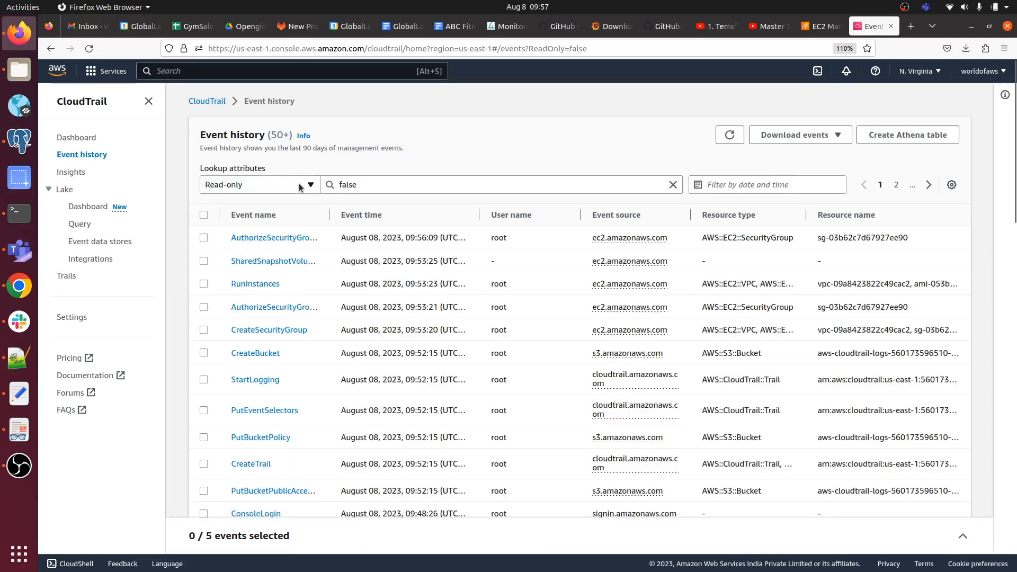
Try Resource type and User name as the lookup attribute for the event history.
click(301, 186)
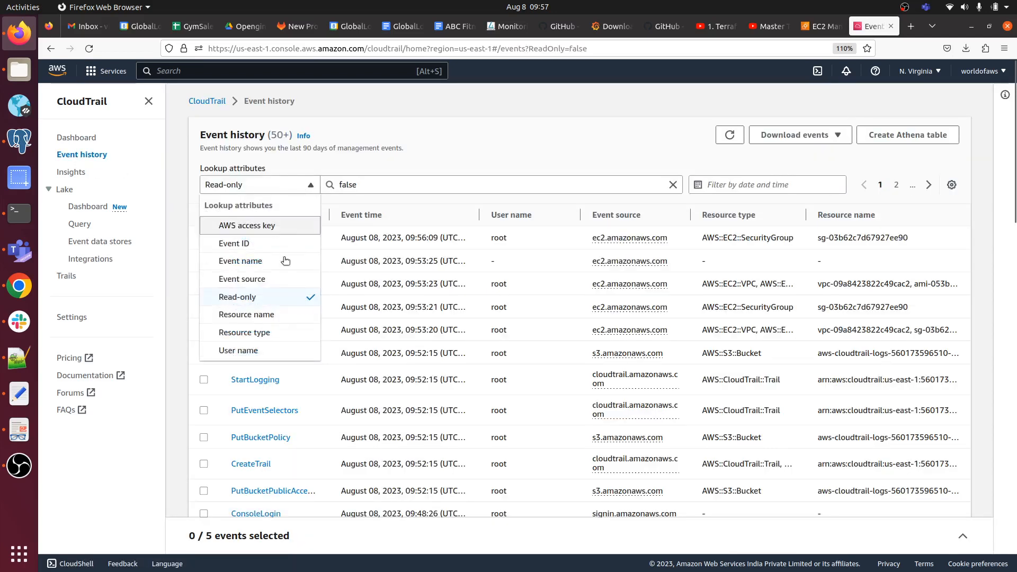
click(260, 333)
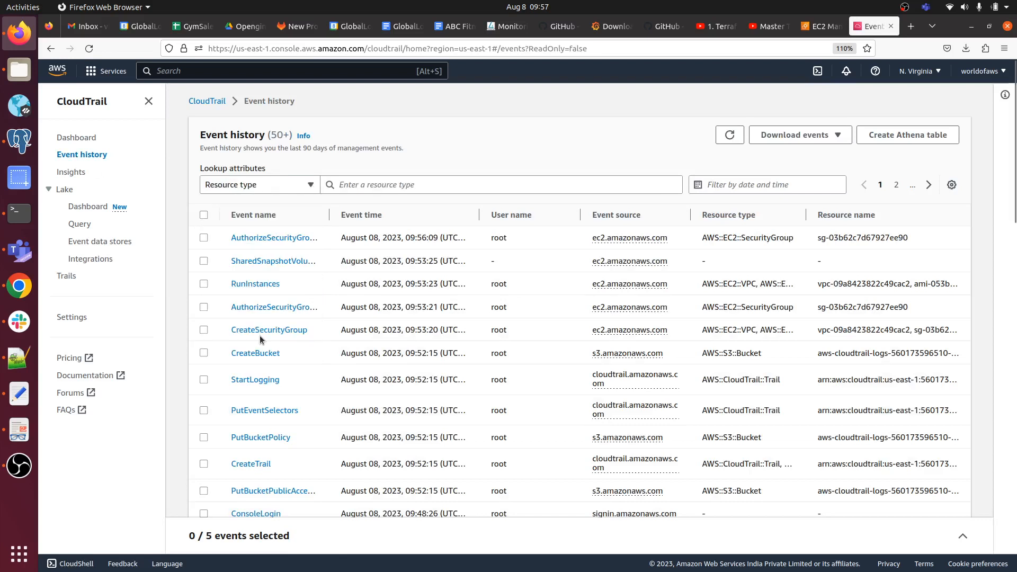
click(284, 192)
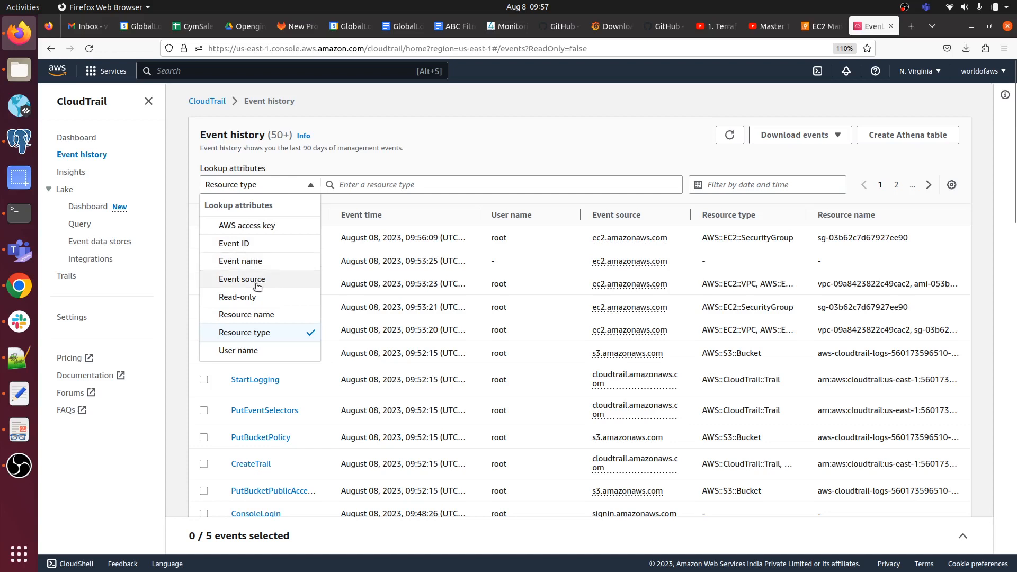
click(266, 357)
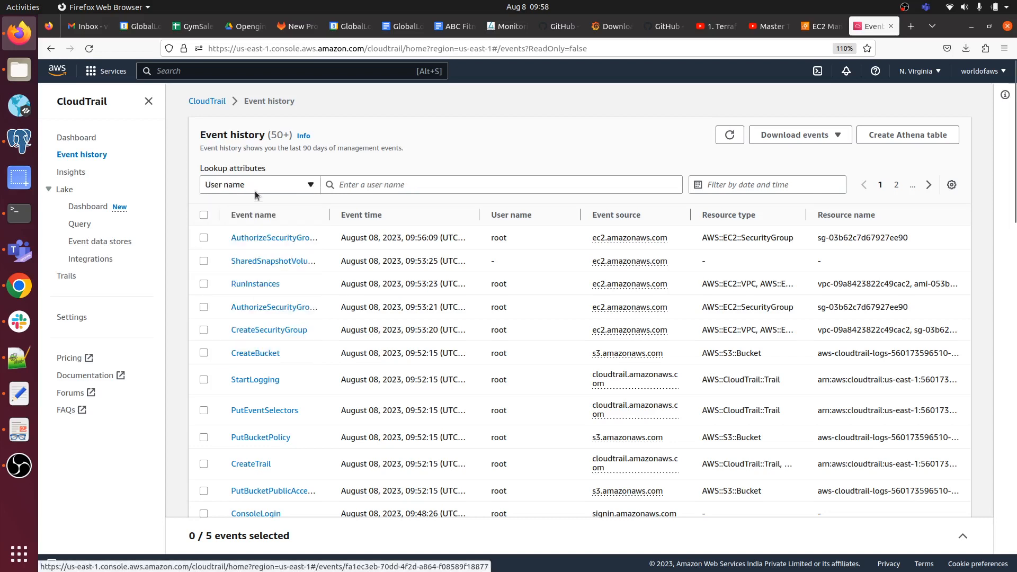
click(408, 183)
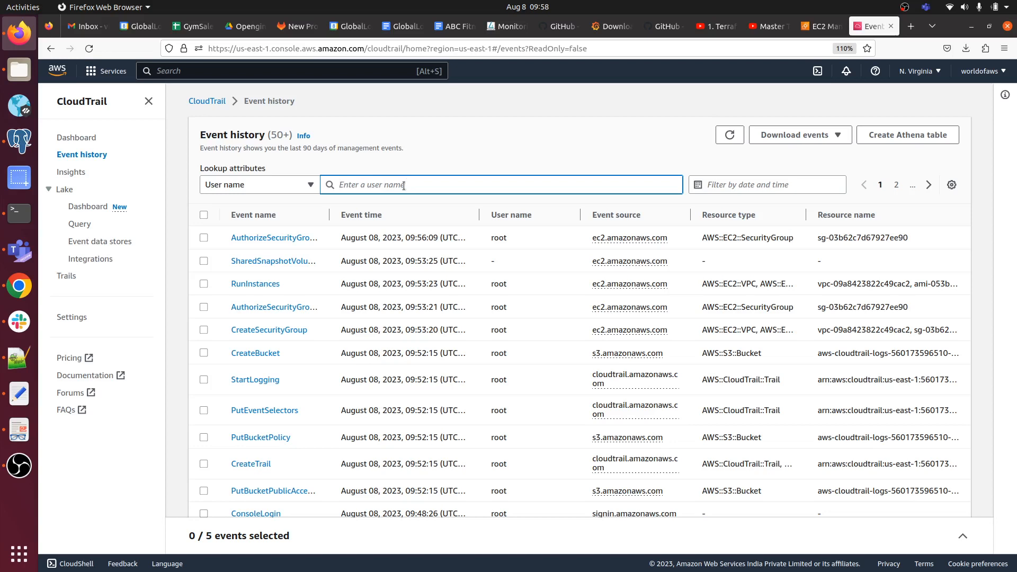
Try to filter the event history by resource type using the launch-wizard-31 security group ID copied from EC2, and clear the filter value.
click(289, 183)
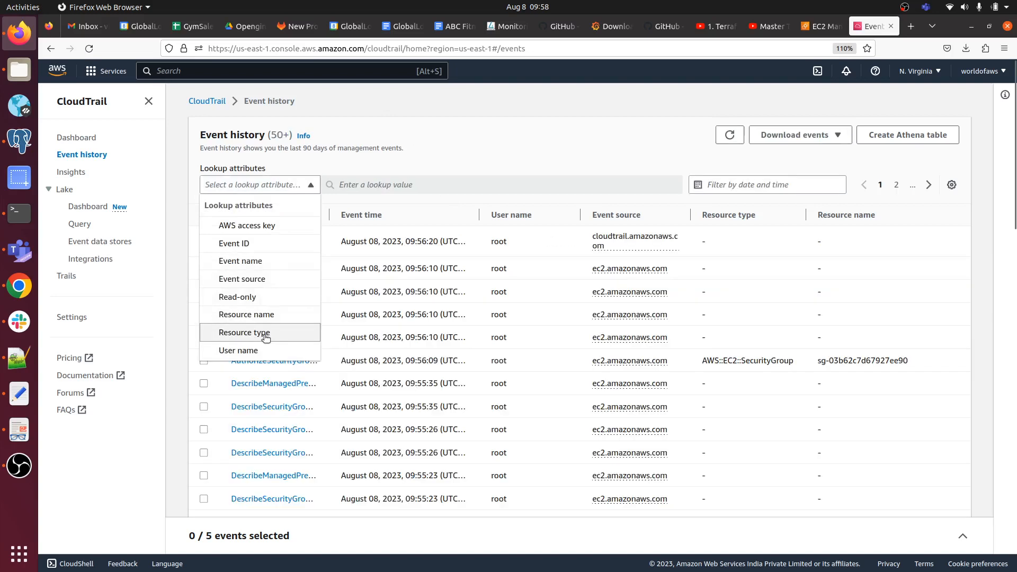
click(265, 335)
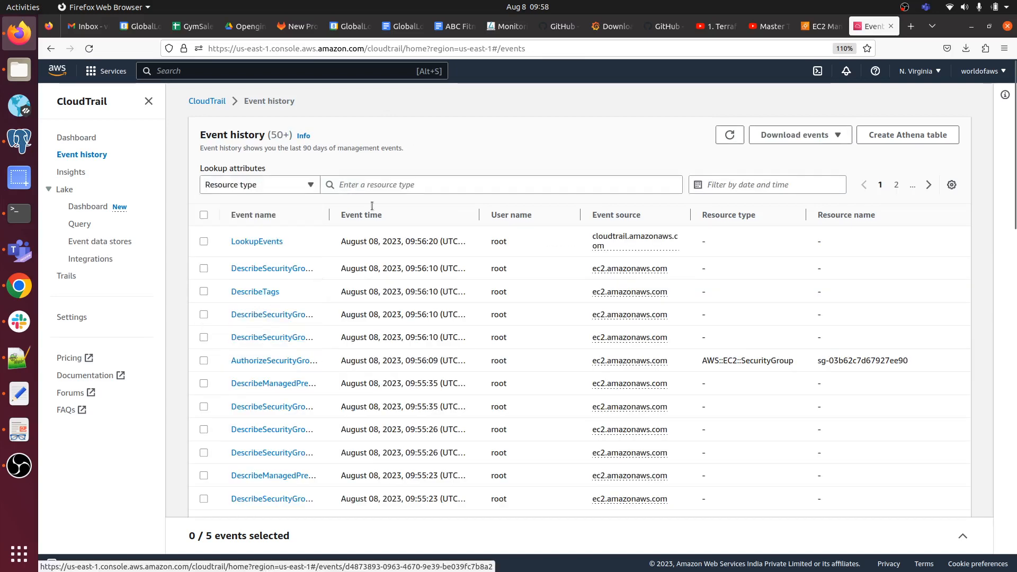
click(390, 186)
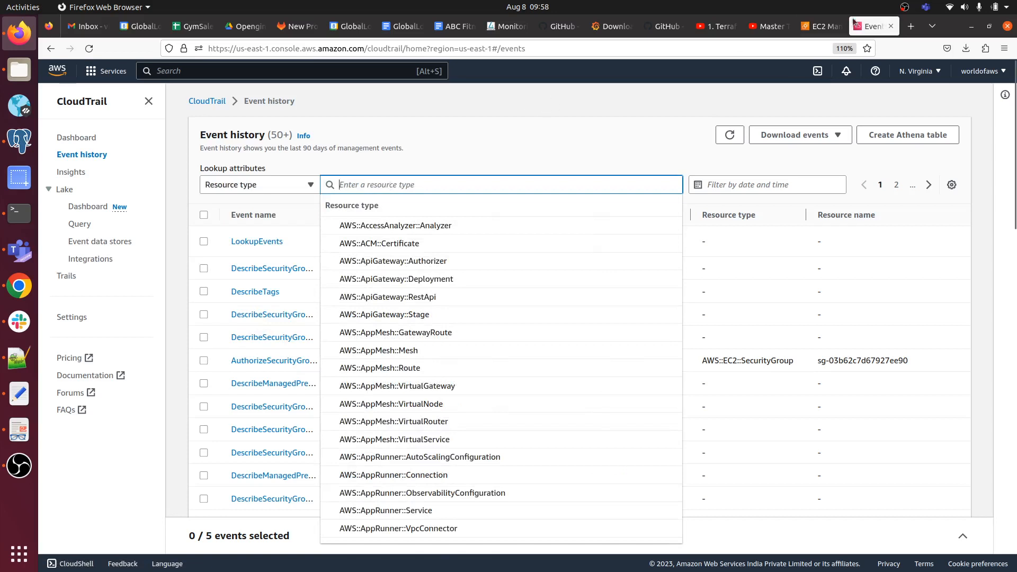
click(826, 25)
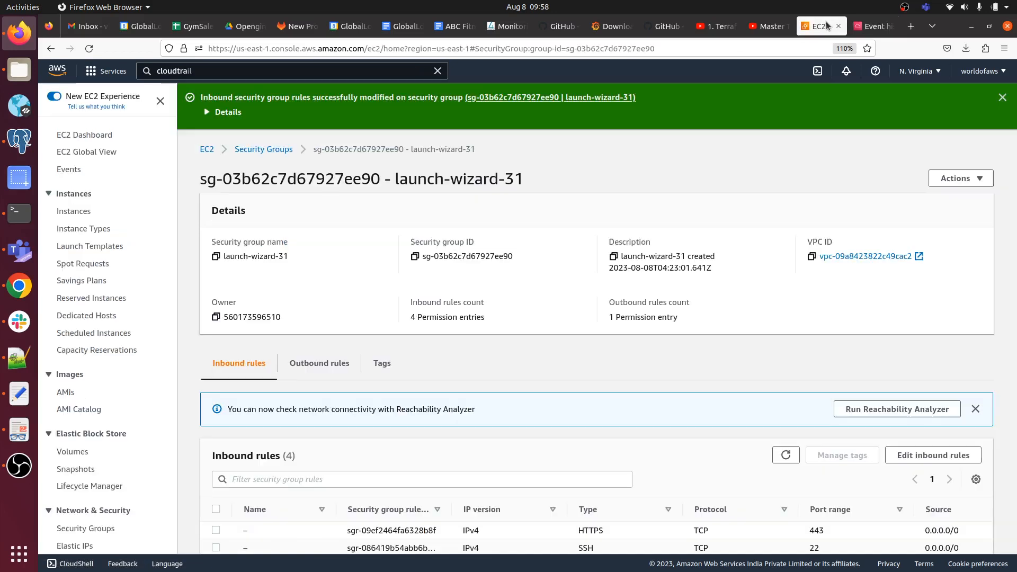
click(414, 256)
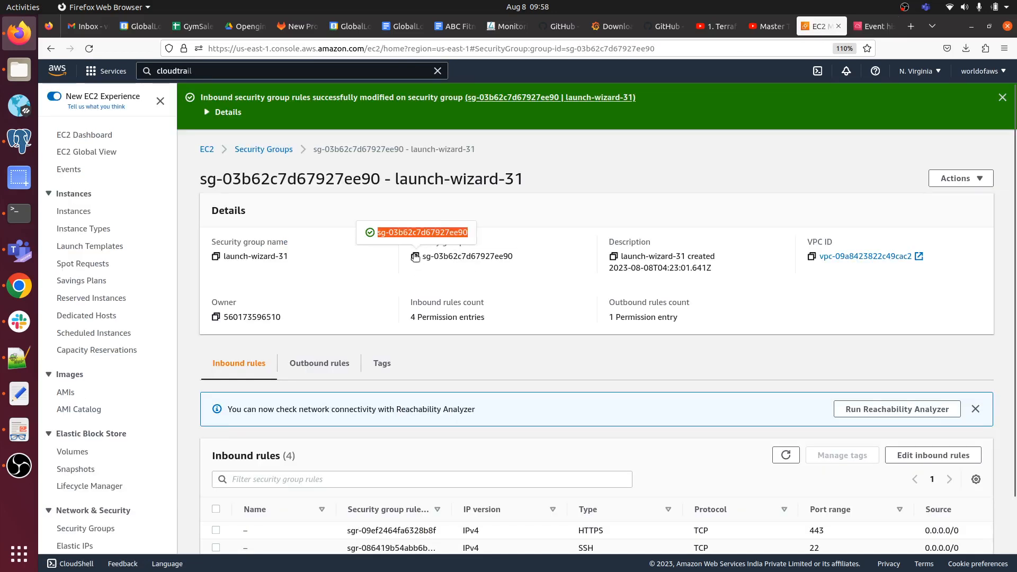
click(871, 26)
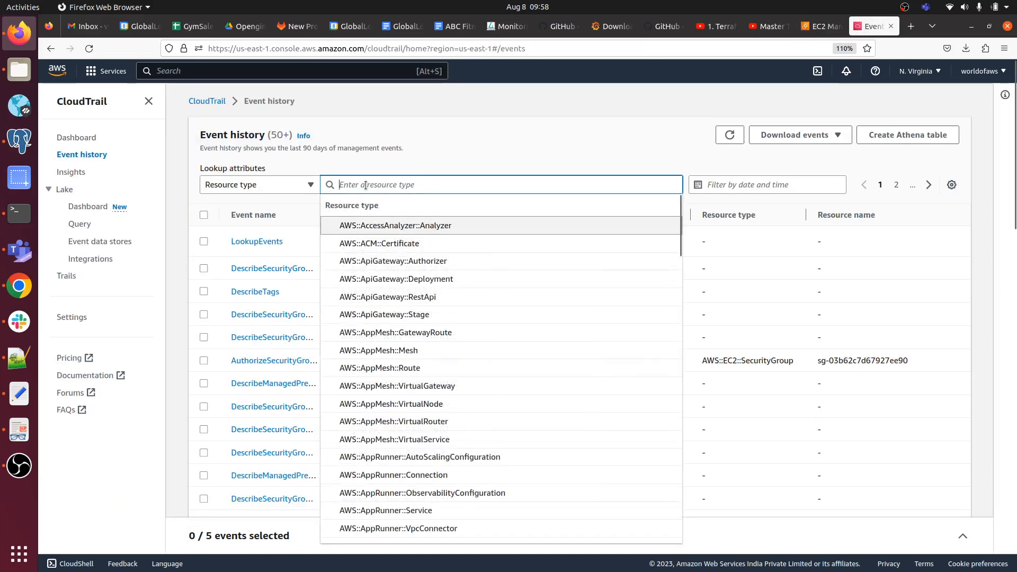
key(ctrl+v)
key(Return)
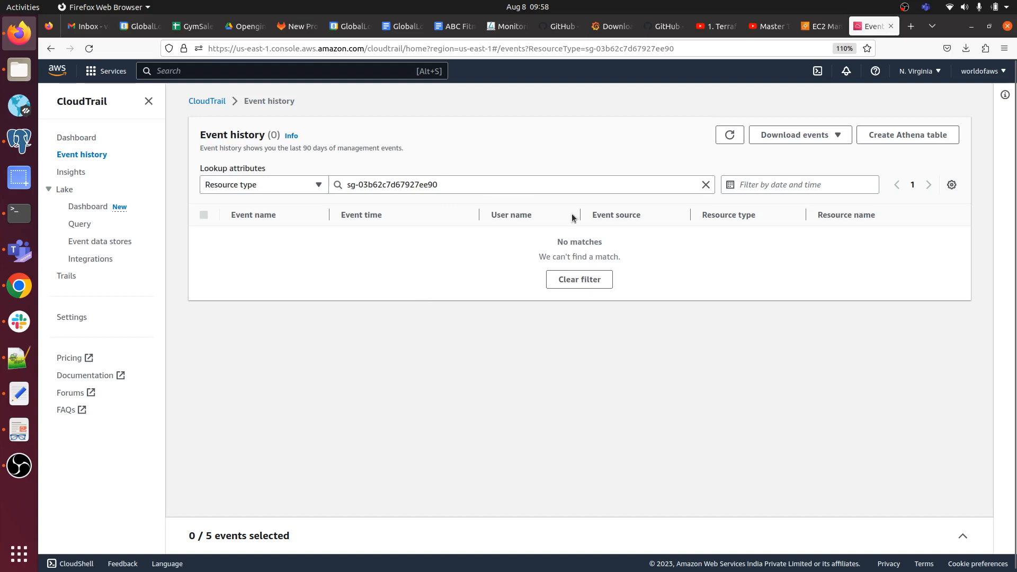
click(707, 186)
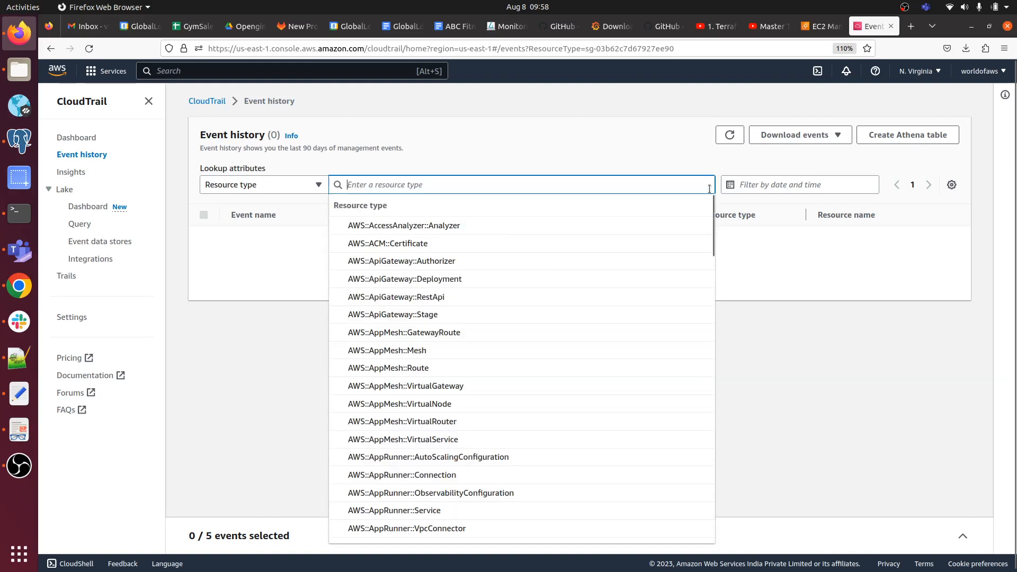
Open the running Youtube instance in EC2 and copy the security group ID from its security details.
click(821, 26)
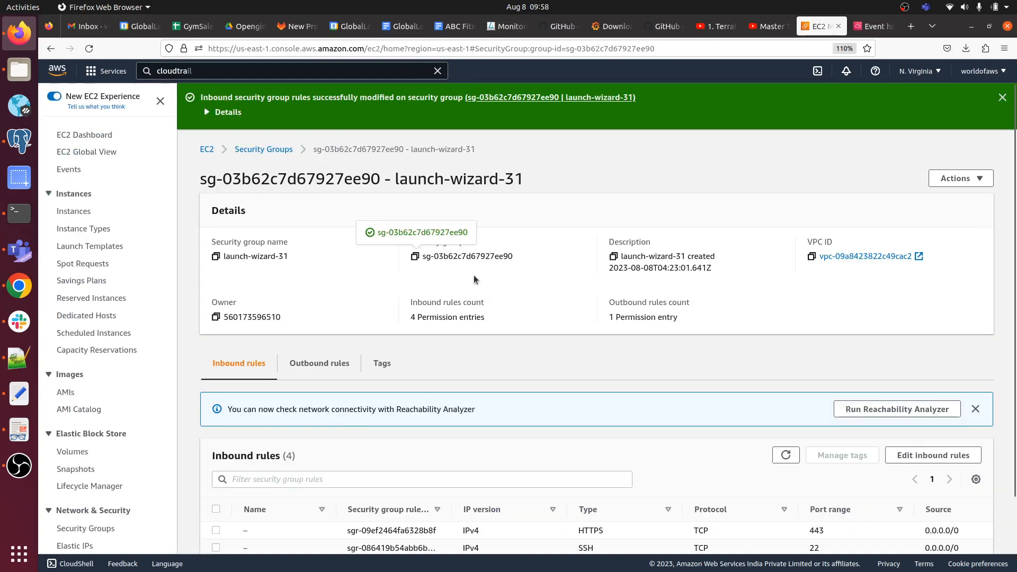
click(72, 211)
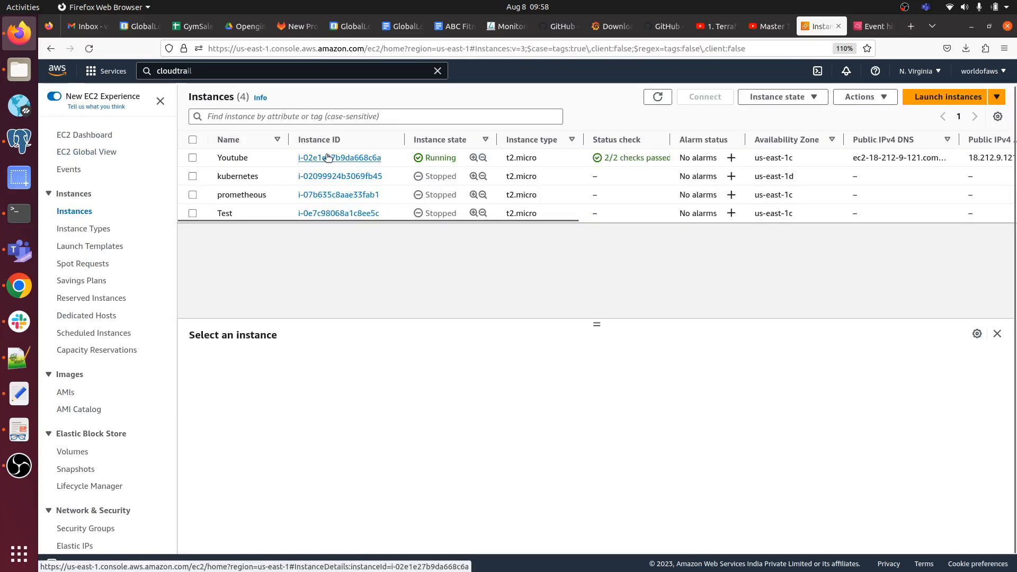
click(328, 157)
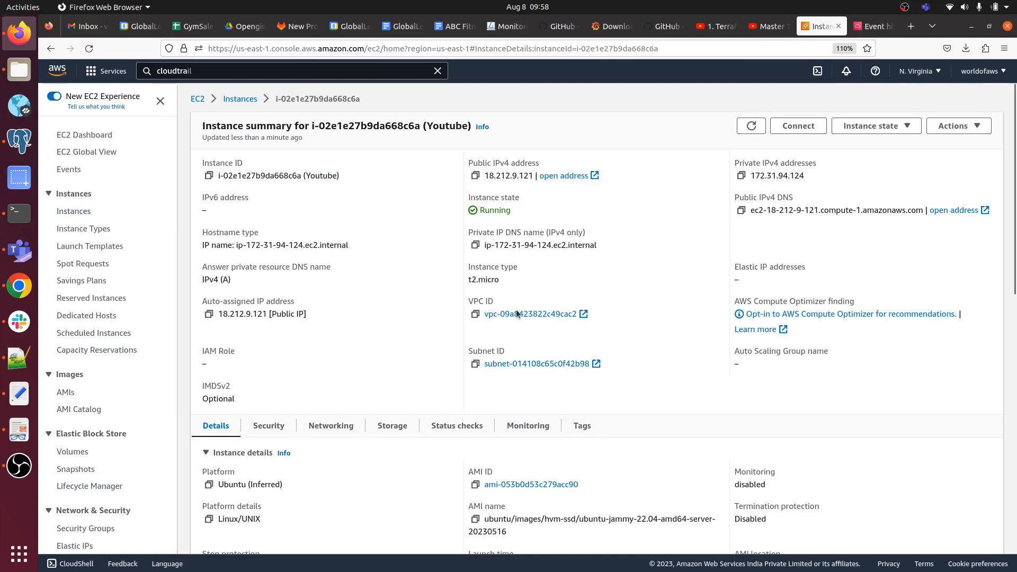
scroll(523, 316, down, 5)
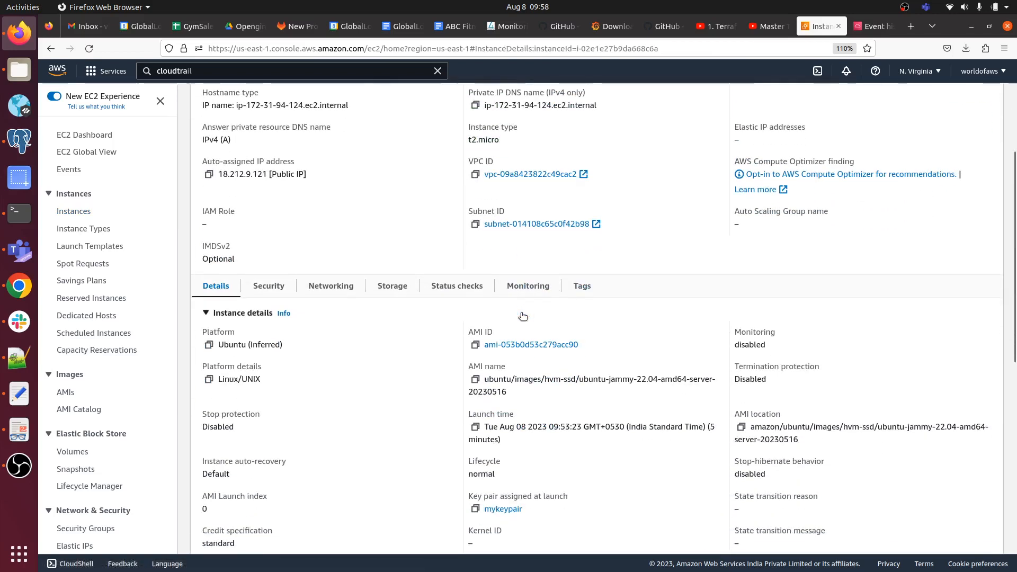
scroll(523, 317, down, 5)
scroll(522, 317, up, 3)
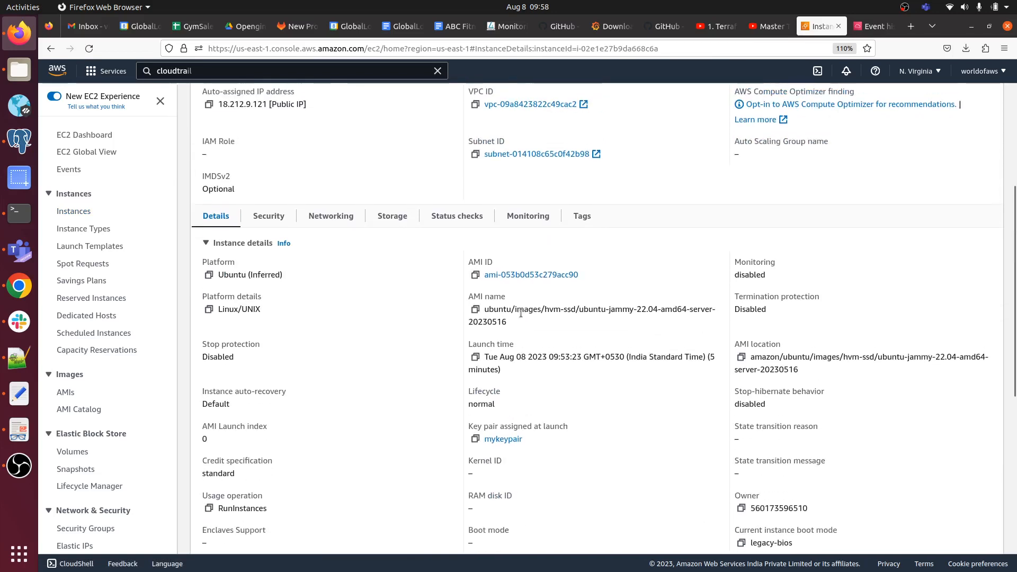
click(281, 233)
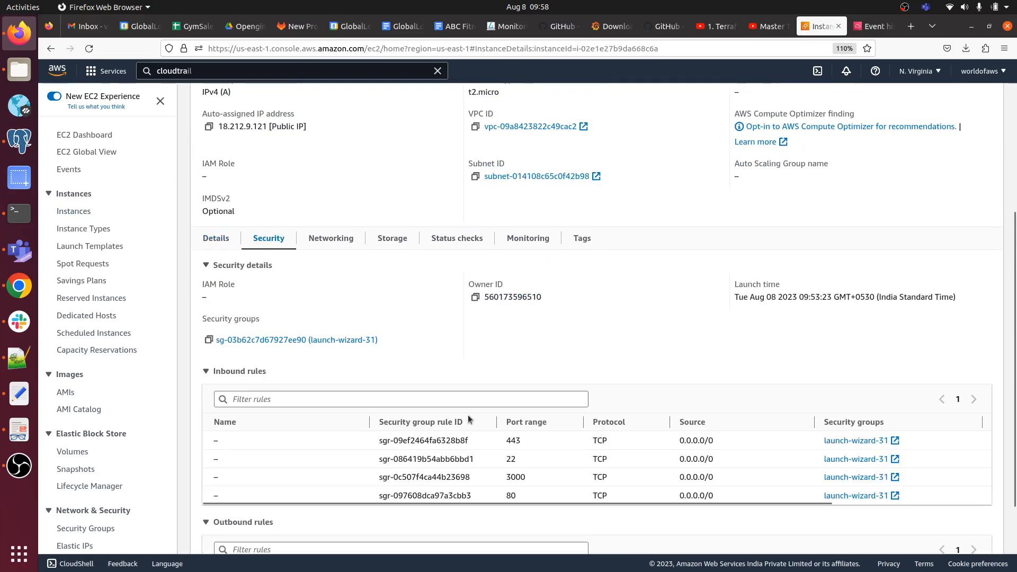
click(209, 340)
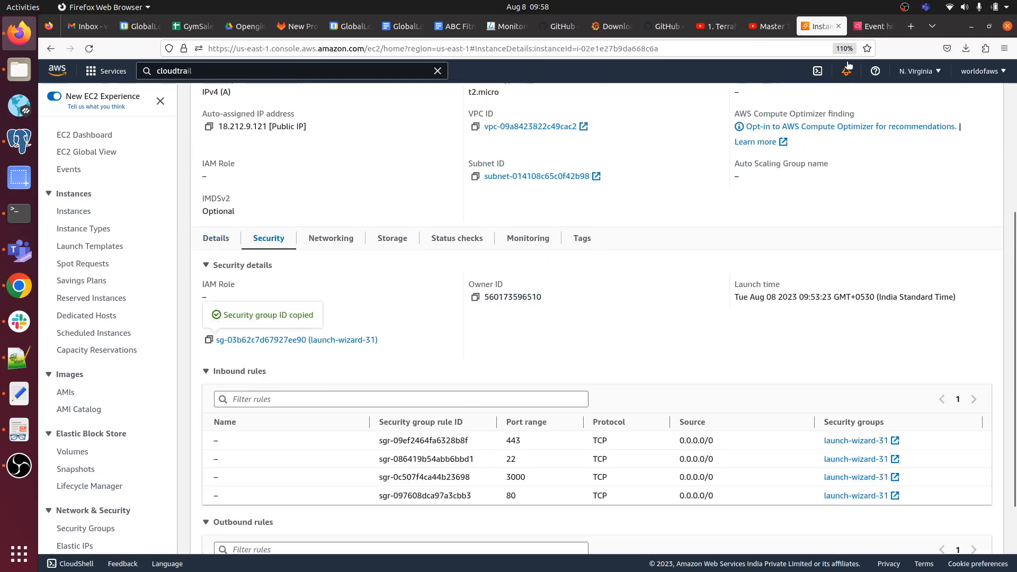
Return to CloudTrail's event history and try the copied security group ID as the resource type filter.
click(873, 26)
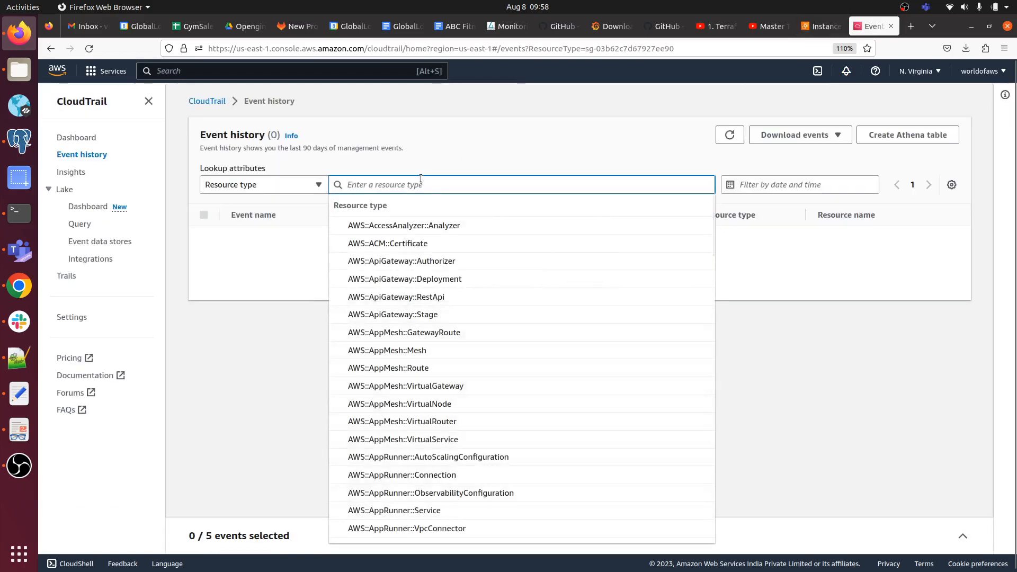
key(ctrl+v)
key(Return)
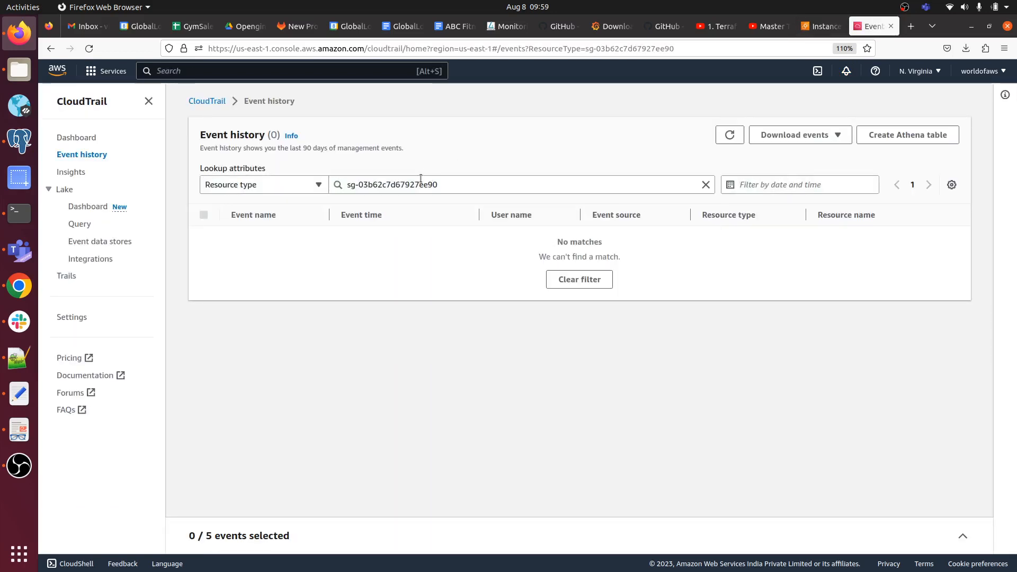
Filter the event history by resource name with the security group ID sg-03b62c7d67927ee90.
click(317, 190)
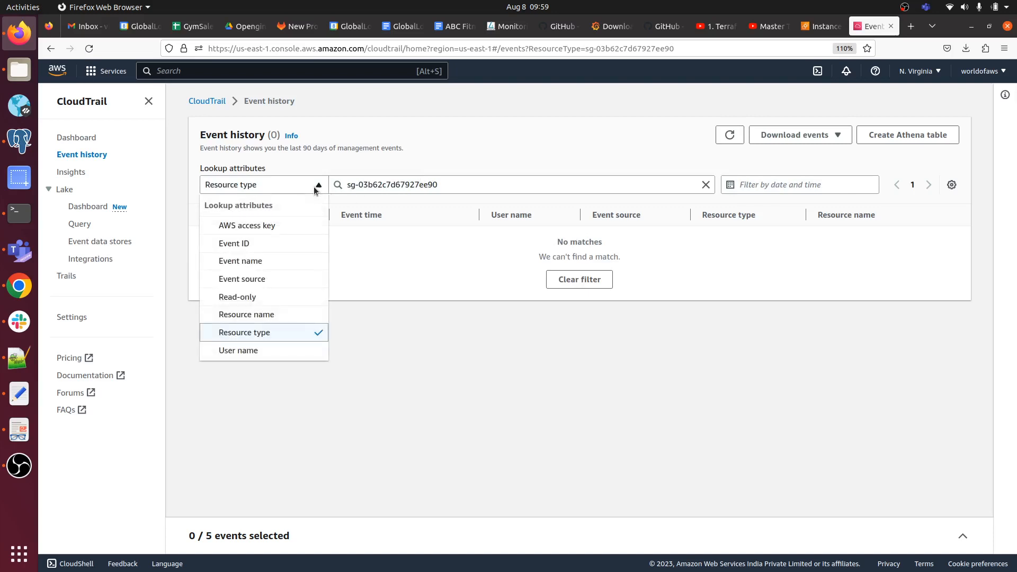
click(275, 314)
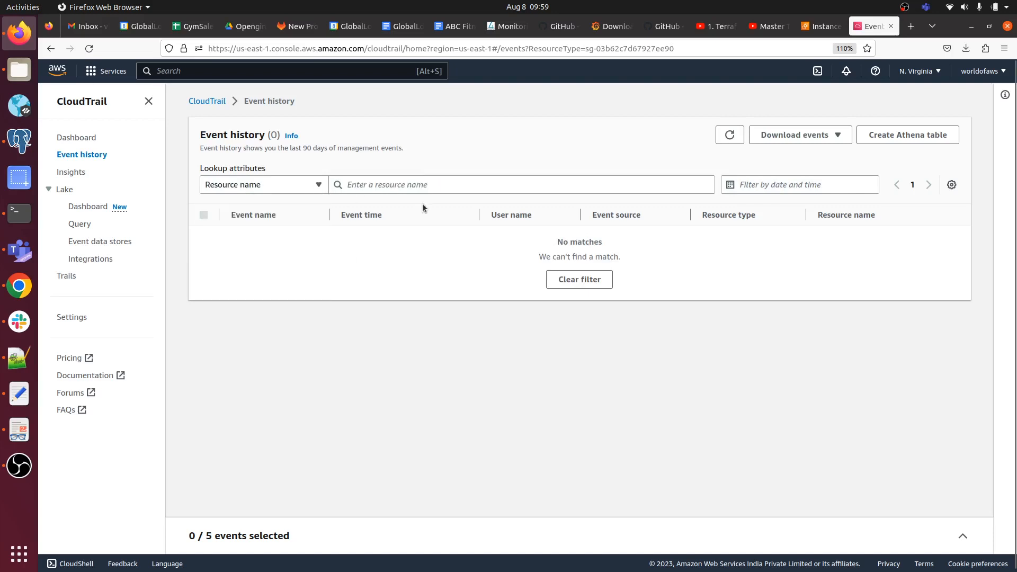
click(464, 185)
key(ctrl+v)
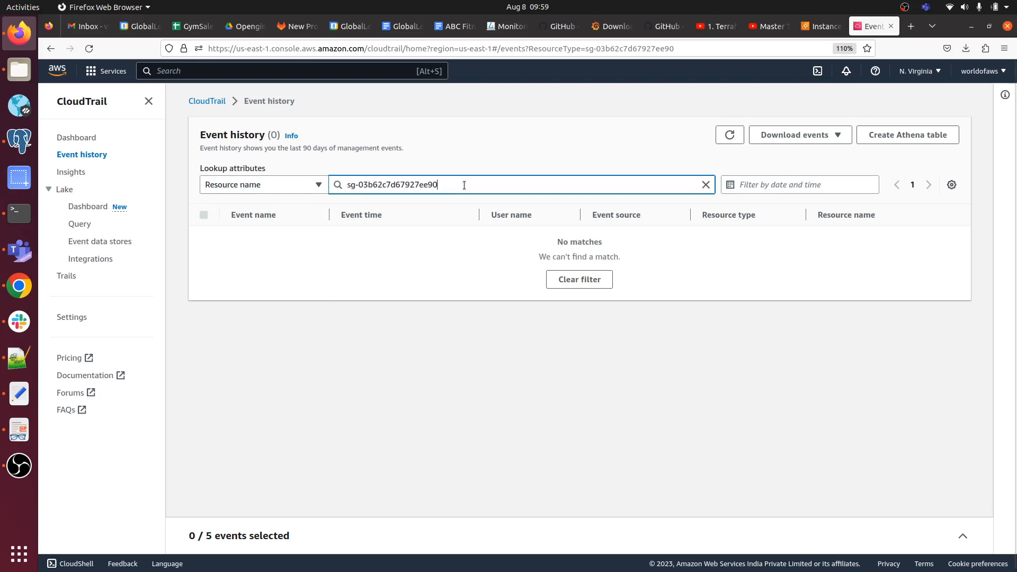
key(Return)
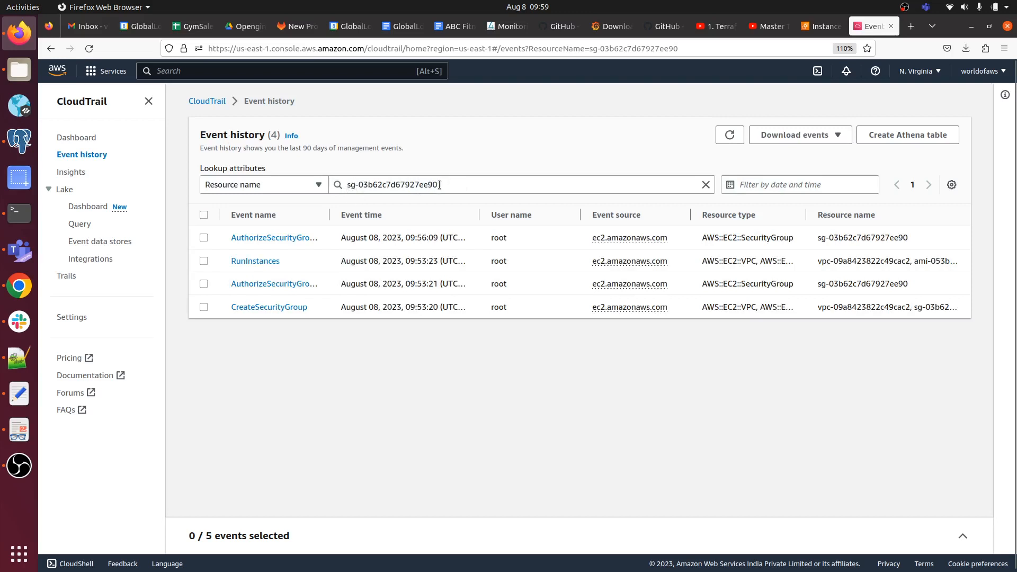
drag(442, 183, 350, 176)
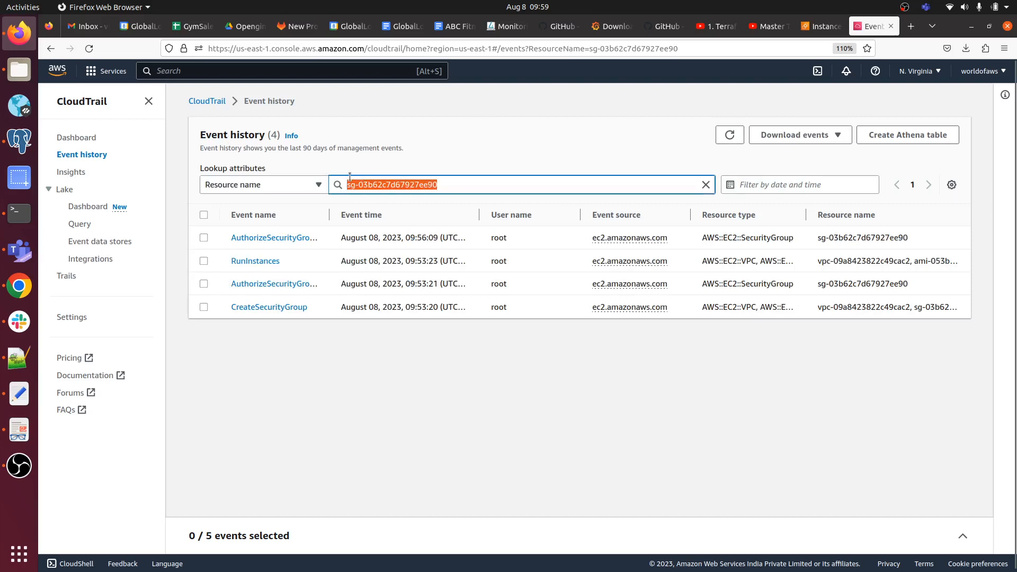
click(323, 363)
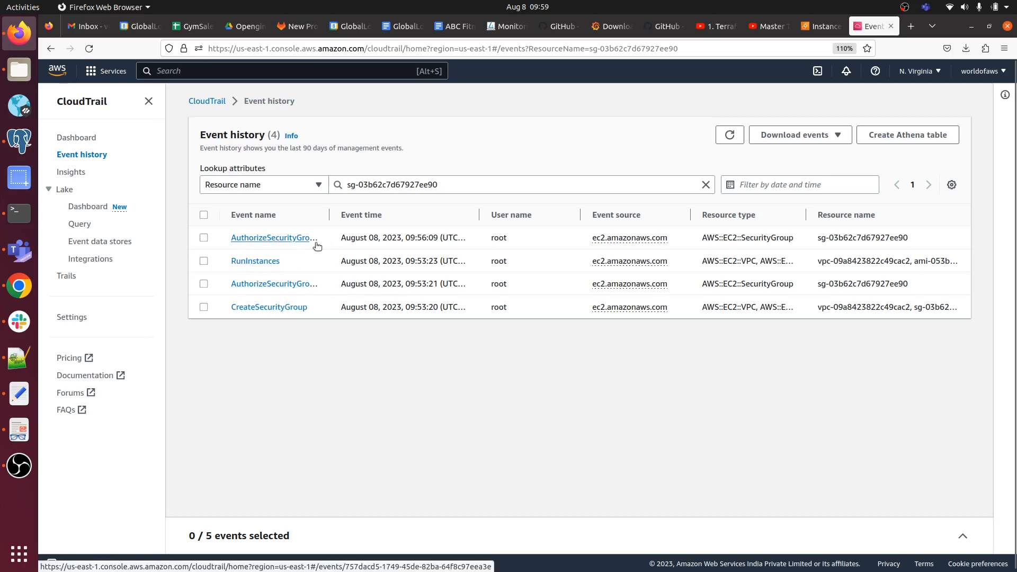
Open the most recent AuthorizeSecurityGroupIngress event and examine its details and JSON record, including the requested port and IP range.
click(273, 242)
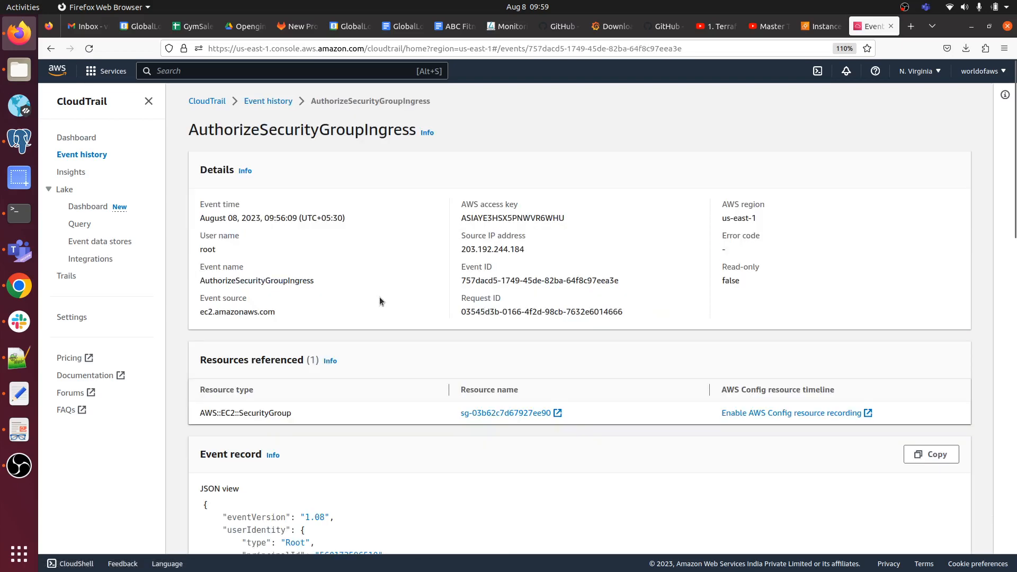
scroll(379, 297, down, 5)
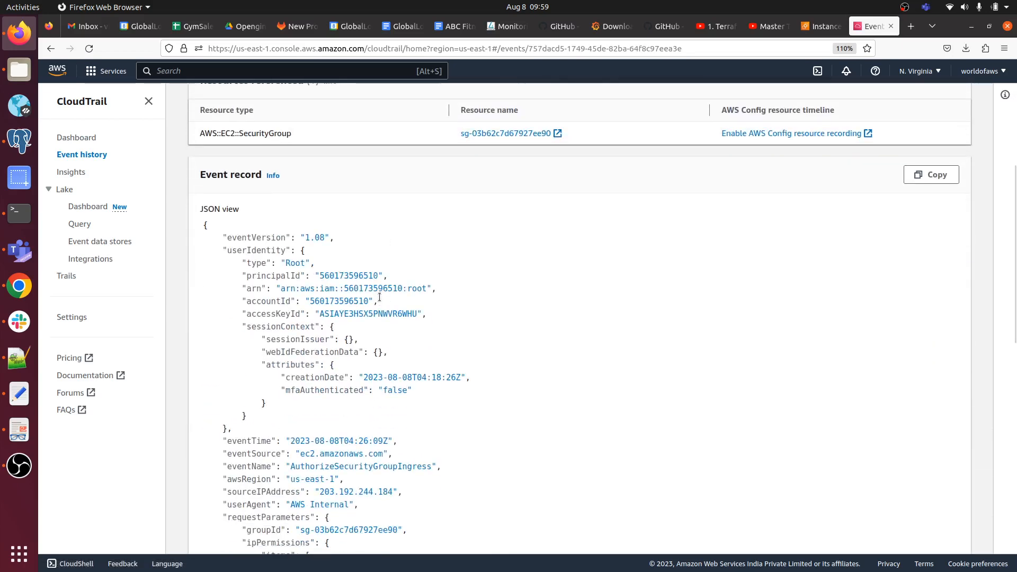
scroll(379, 296, up, 3)
scroll(393, 348, down, 4)
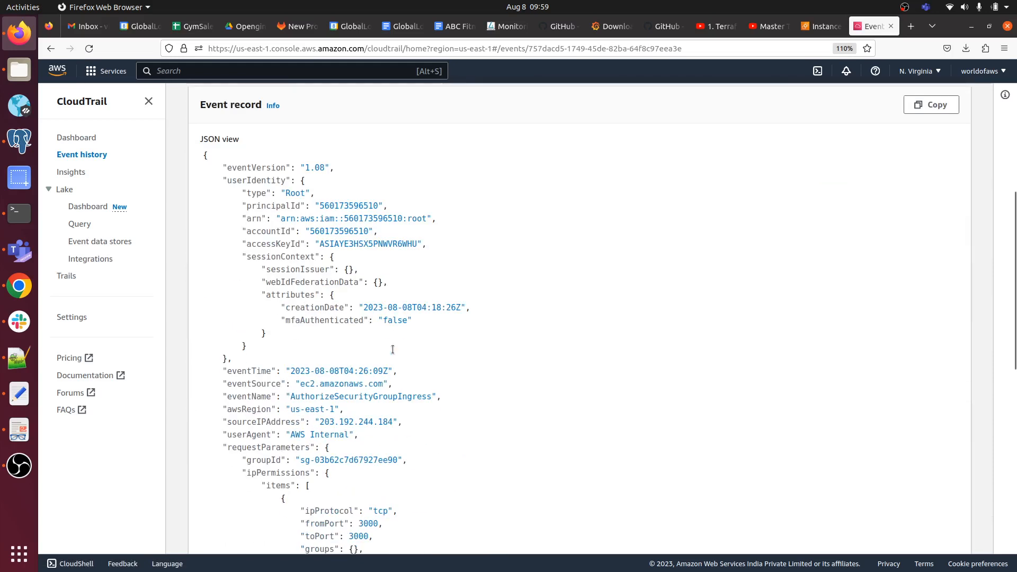
scroll(392, 349, down, 3)
scroll(392, 348, down, 1)
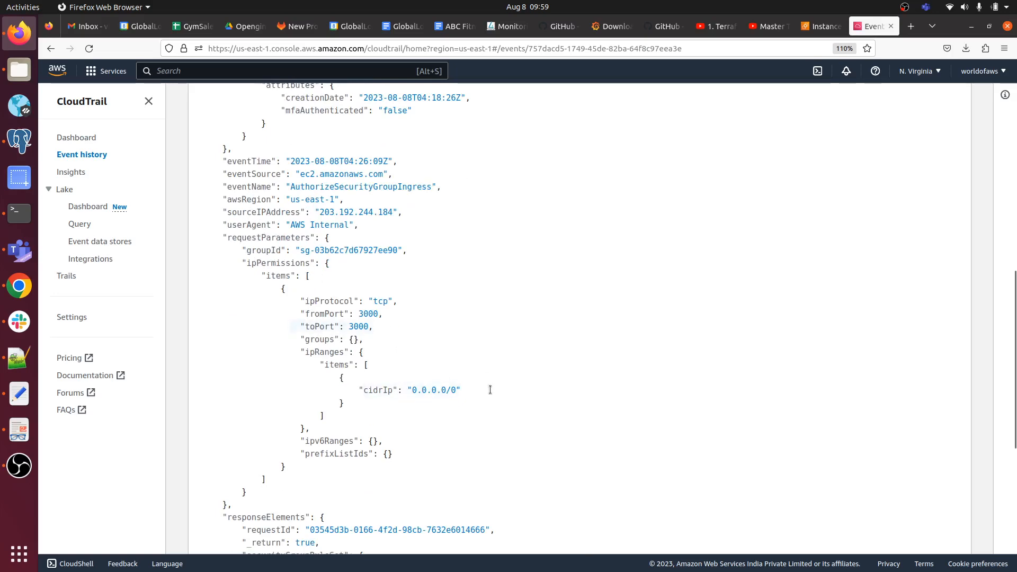
scroll(491, 390, down, 5)
scroll(490, 390, up, 20)
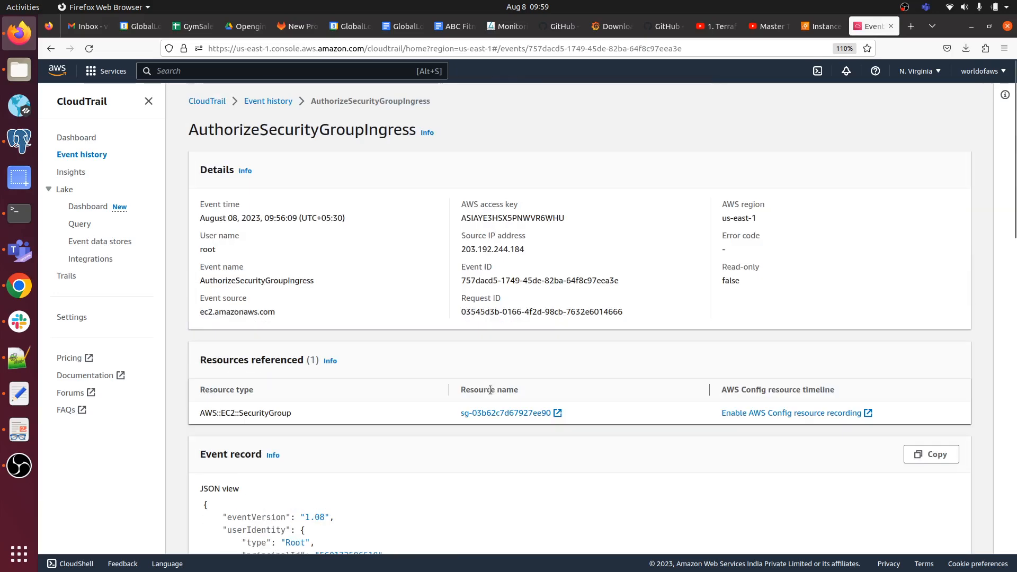